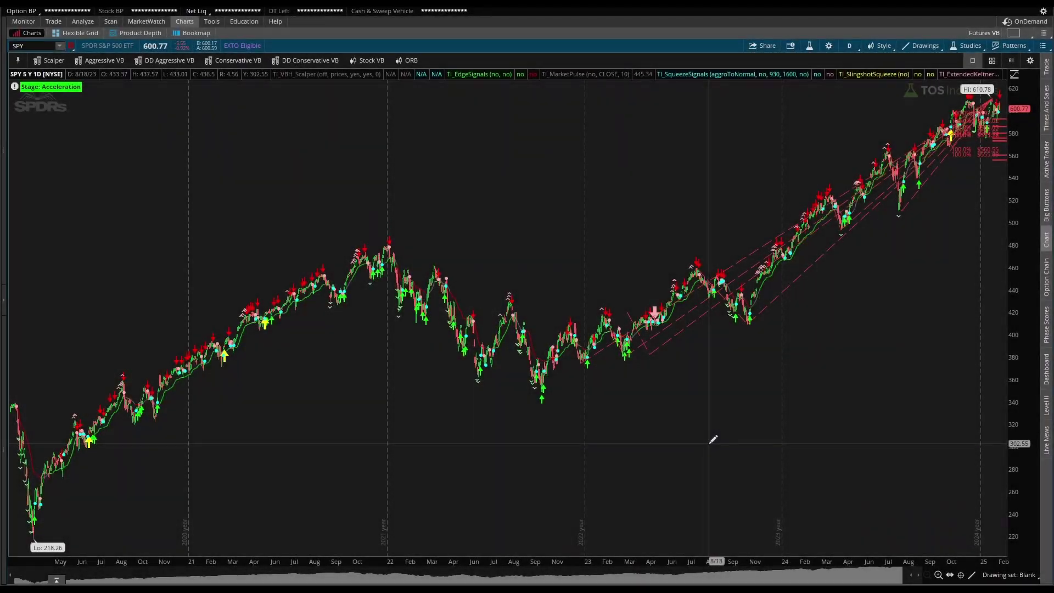
- Zoom the SPY daily chart into mid-2022 through August 2024
left_click_drag(692, 372, 727, 531)
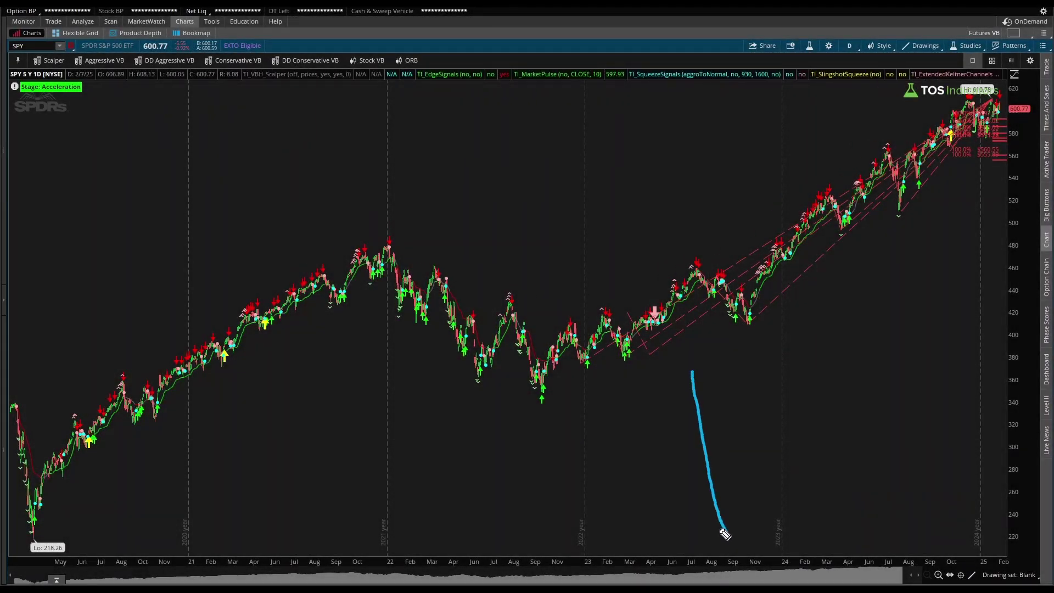
key("Escape")
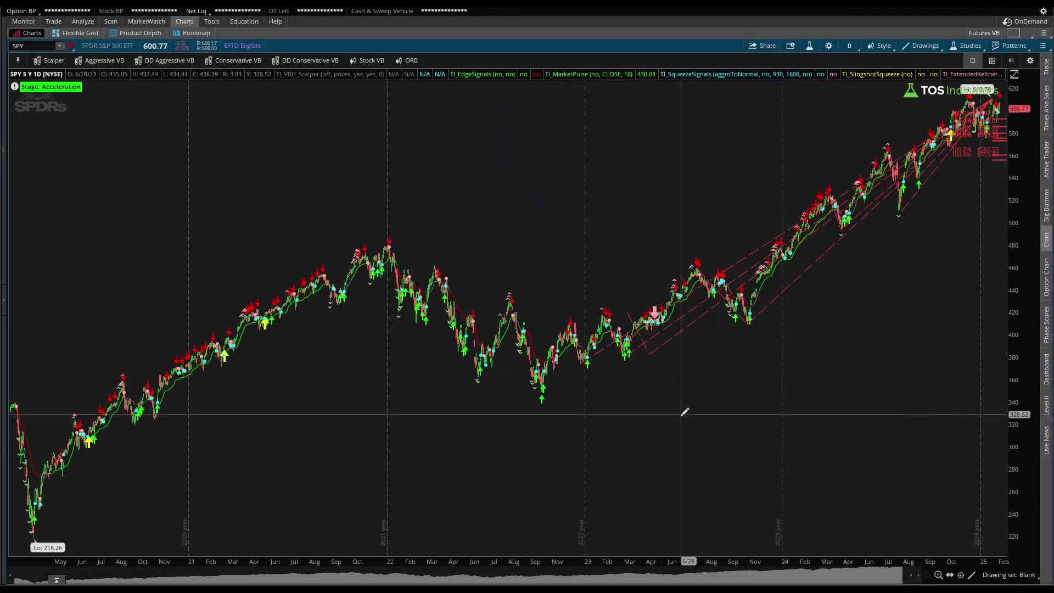
left_click_drag(454, 384, 908, 403)
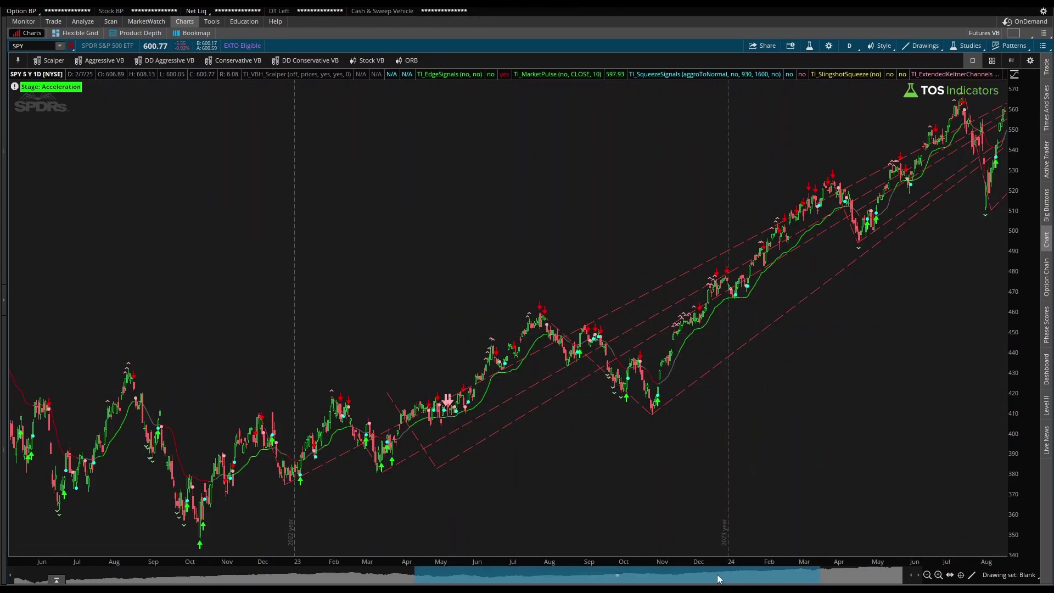
left_click_drag(662, 444, 681, 537)
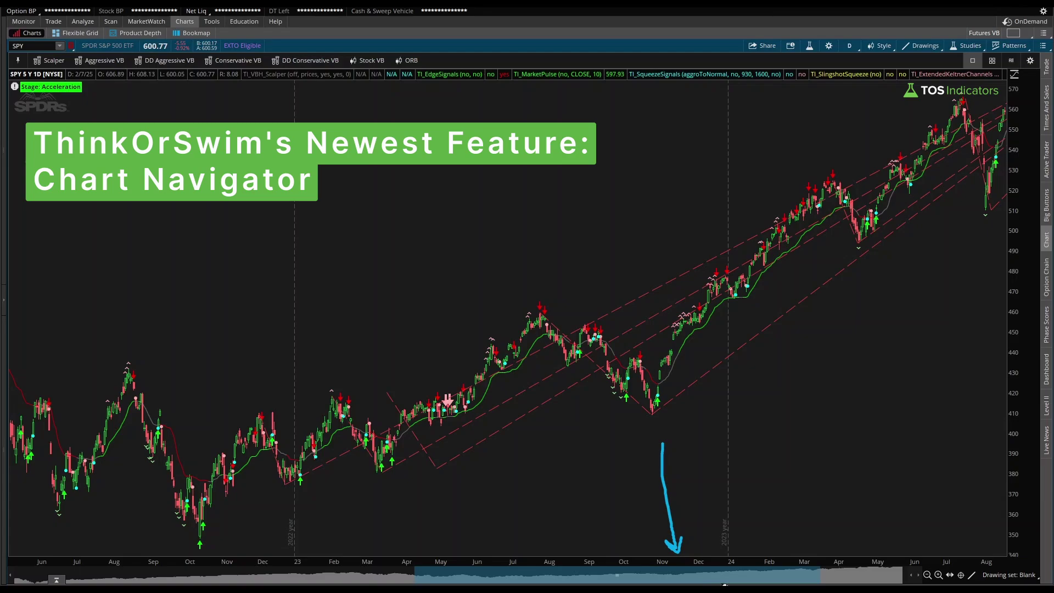
- Pan back to 2020–2022, reset to five years, then zoom into early 2022 through 2025
left_click_drag(725, 582, 220, 564)
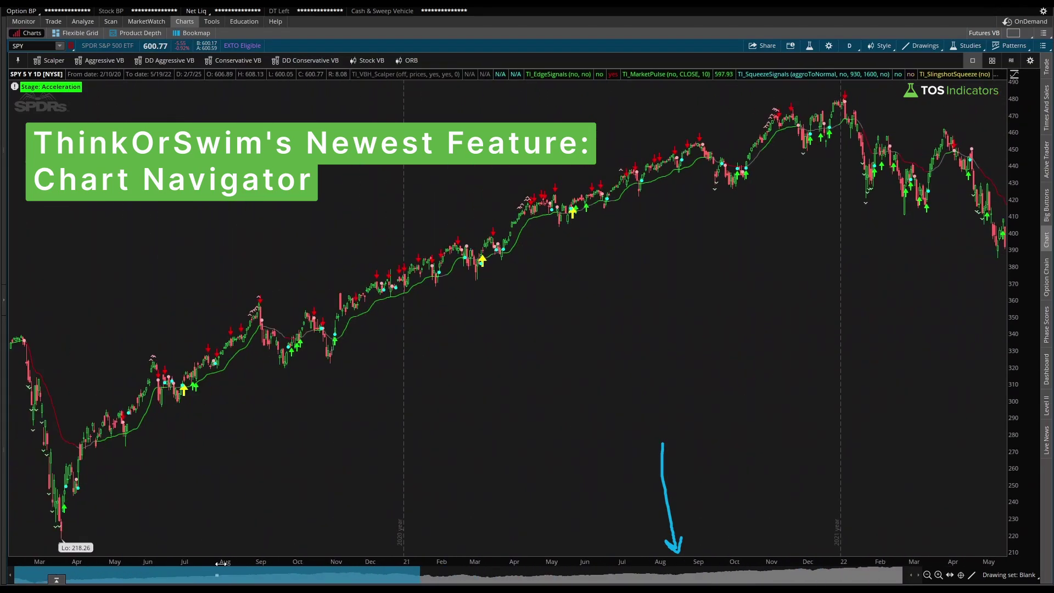
left_click(927, 577)
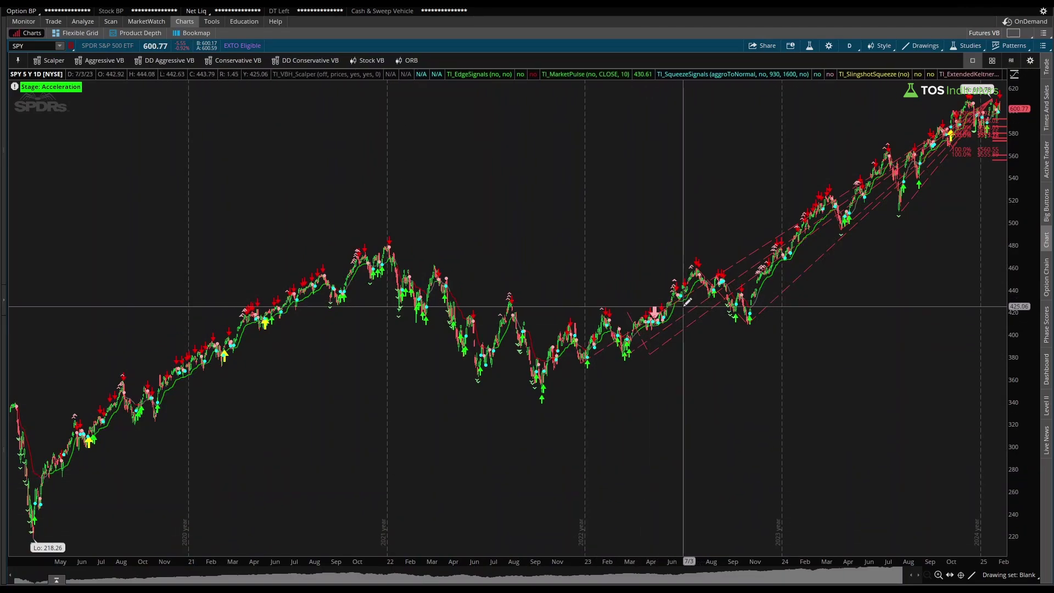
left_click_drag(384, 237, 1005, 275)
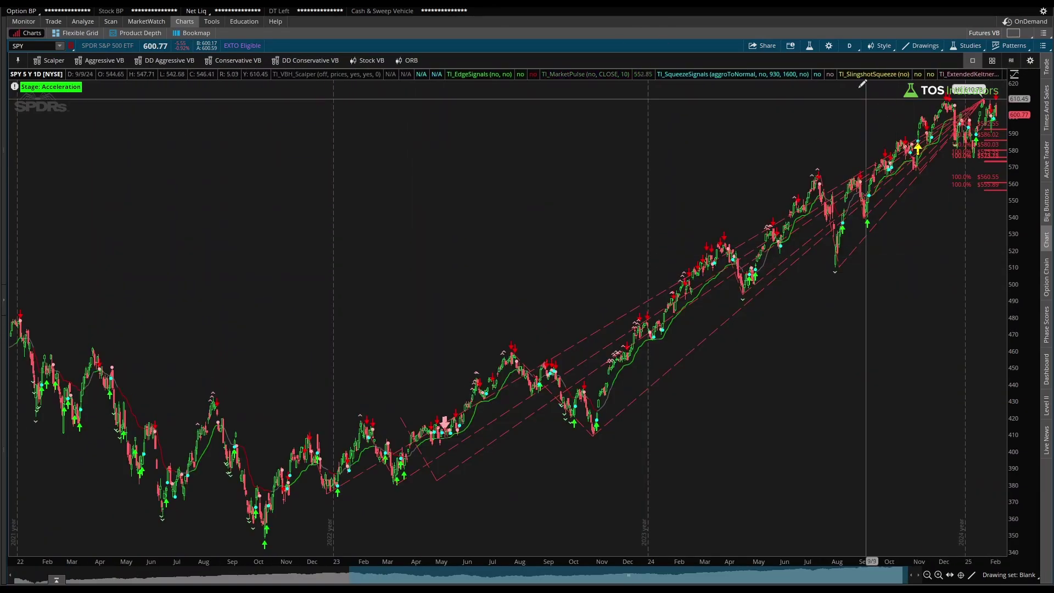
- Uncheck Show chart navigator on the Time axis tab of Chart Settings and apply it
left_click(828, 46)
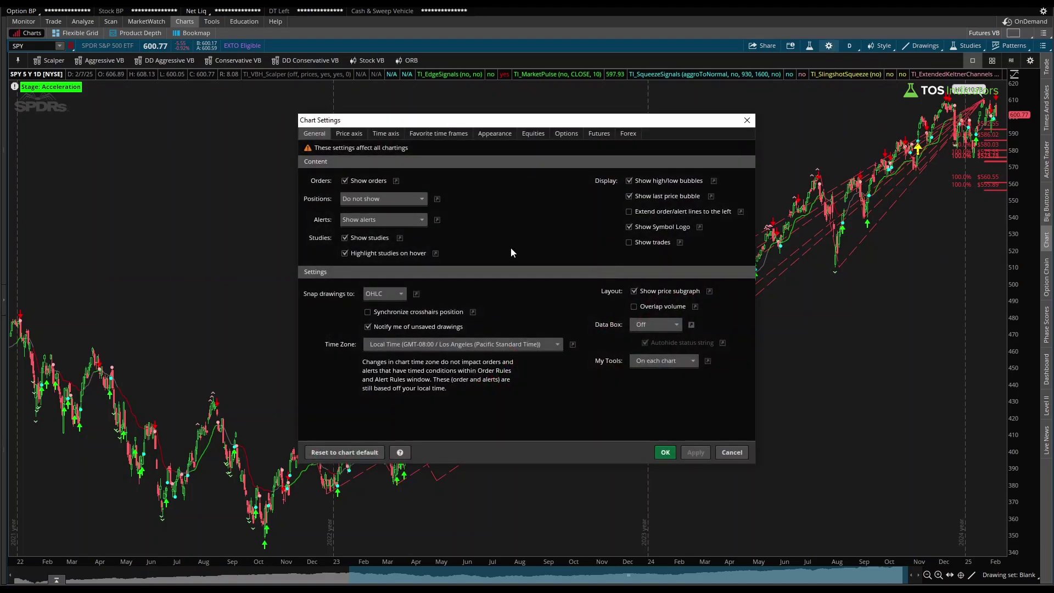
left_click(746, 123)
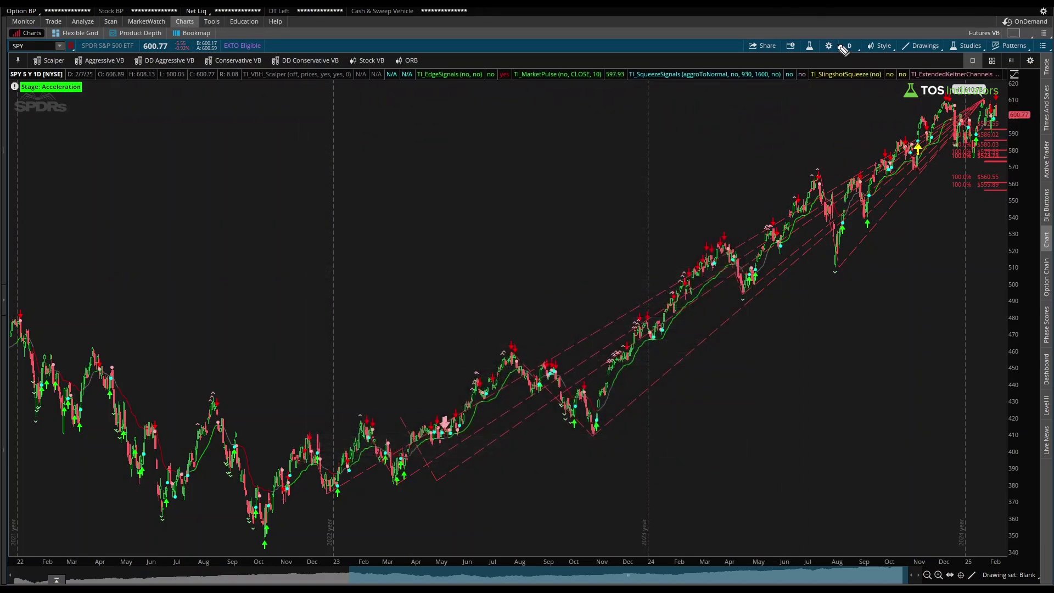
left_click_drag(738, 81, 756, 47)
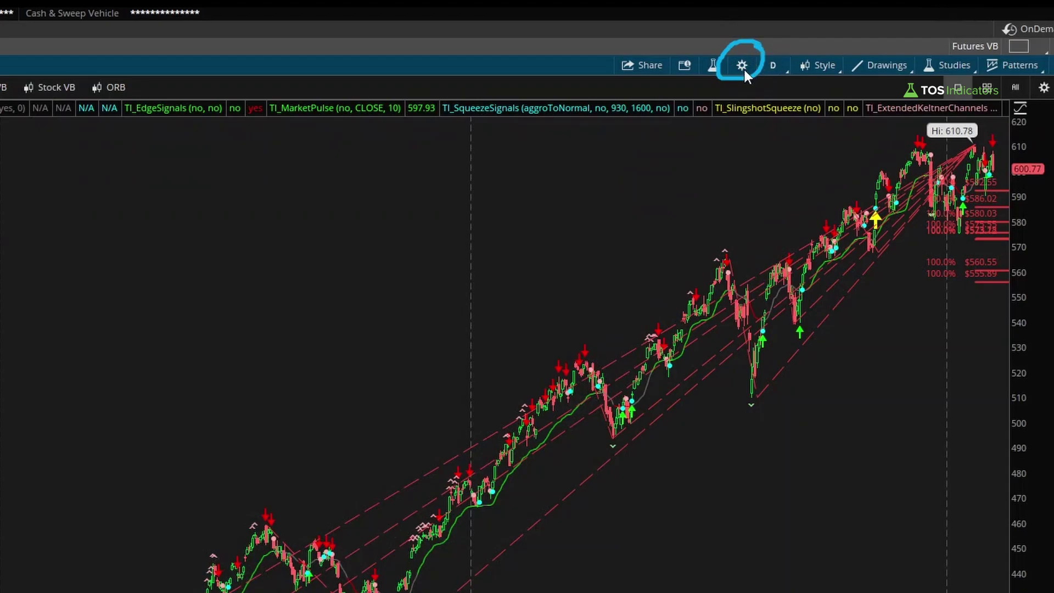
left_click(743, 68)
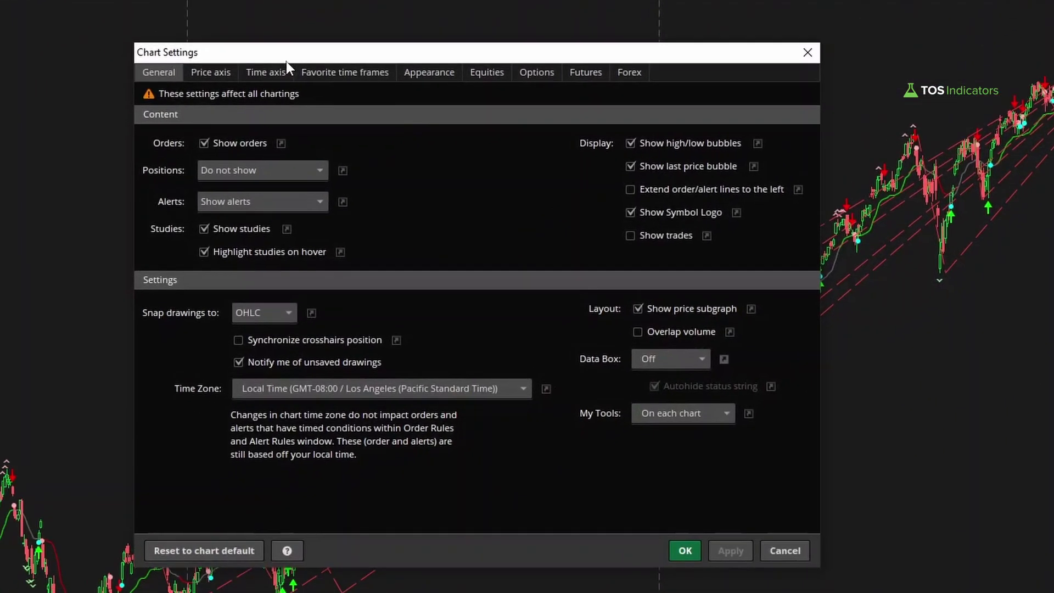
left_click(256, 70)
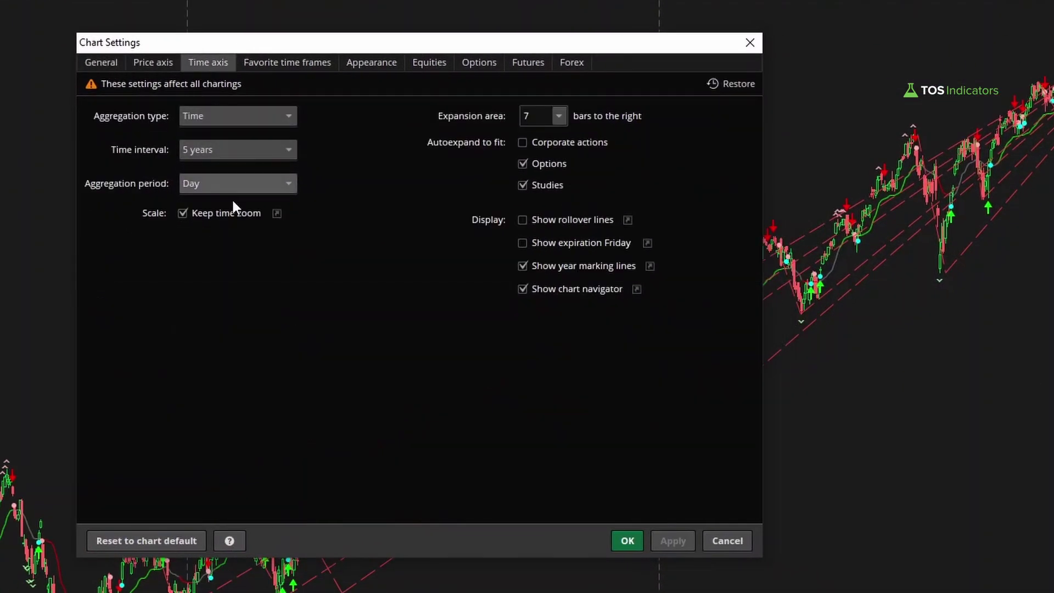
mouse_move(658, 290)
left_mouse_down()
mouse_move(604, 278)
mouse_move(494, 302)
mouse_move(574, 327)
mouse_move(660, 305)
mouse_move(654, 281)
left_mouse_up()
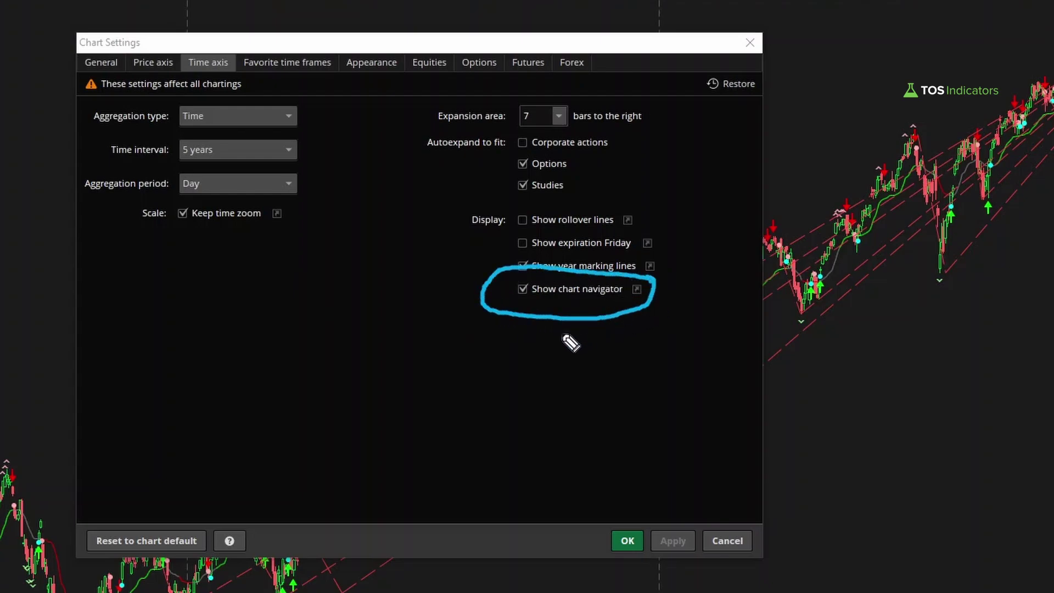
key("Escape")
left_click(548, 291)
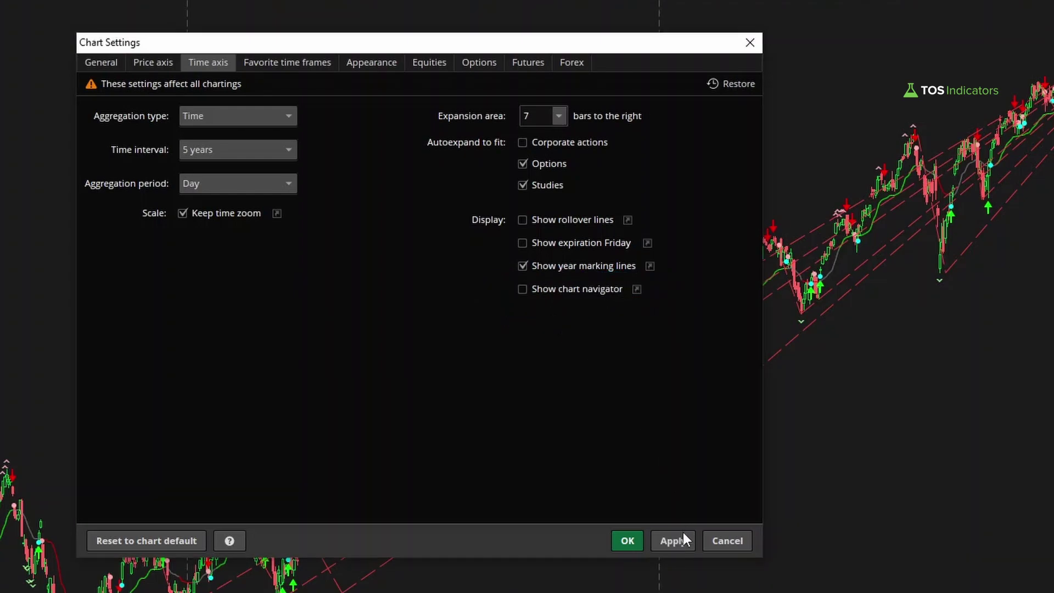
left_click(684, 535)
left_click_drag(858, 472, 854, 557)
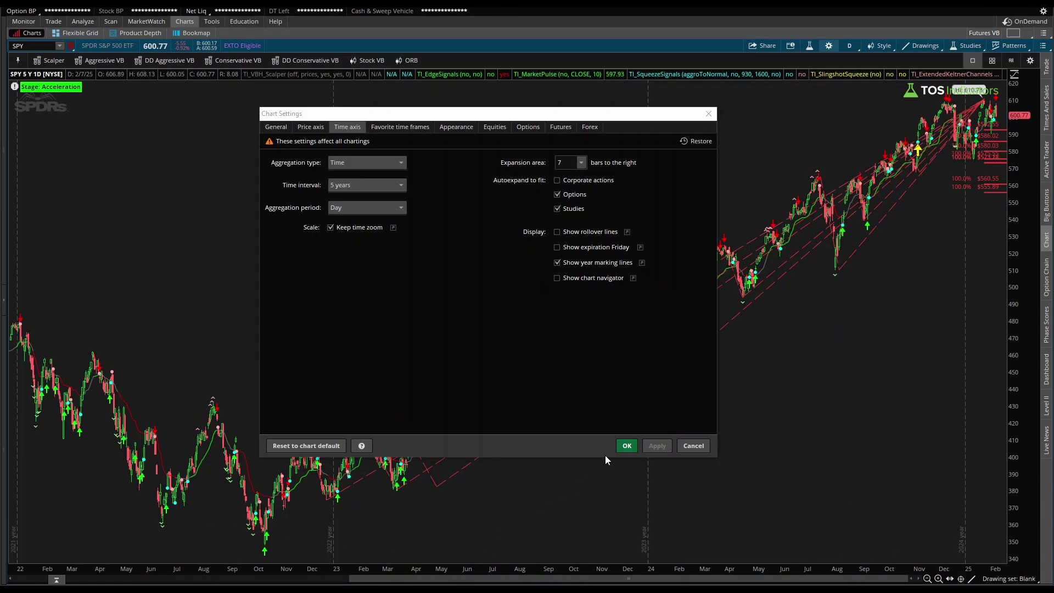
- Close Chart Settings, scroll the chart, and zoom into the last month of candles
left_click(635, 447)
left_click_drag(737, 579, 74, 558)
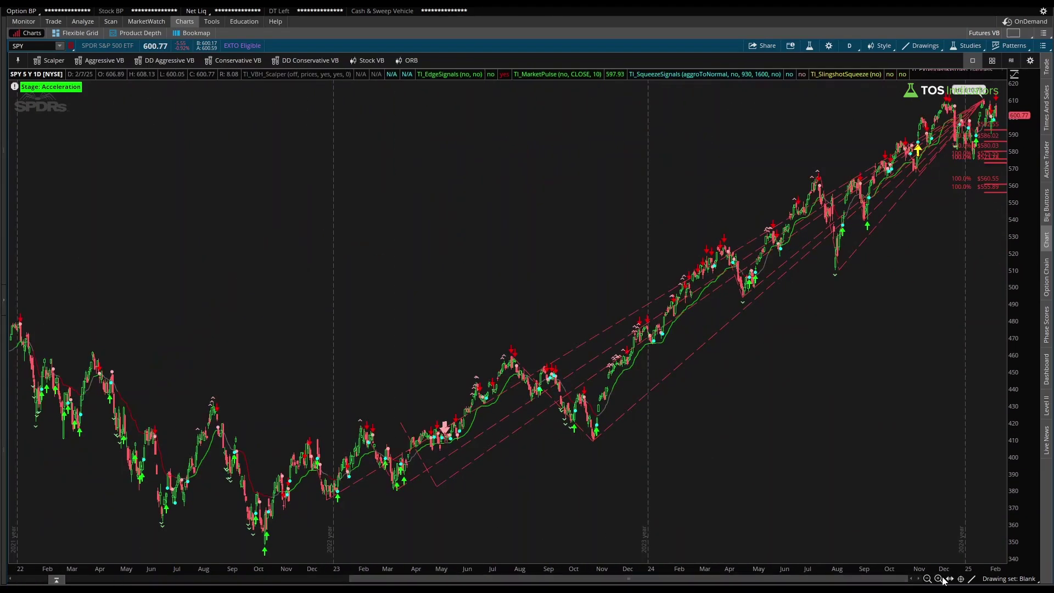
left_click(940, 579)
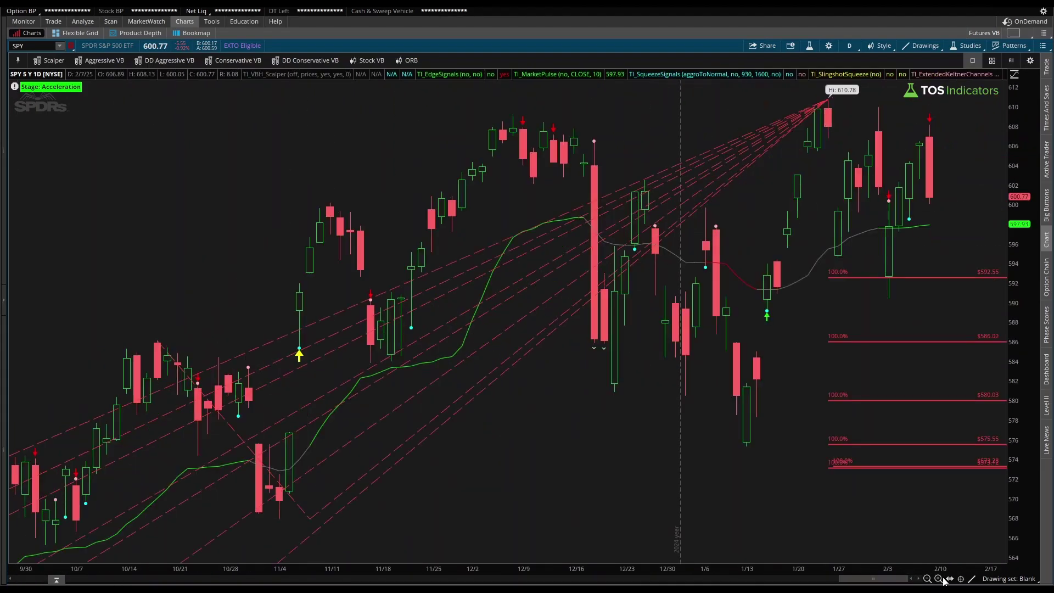
scroll(669, 398, "down", 10)
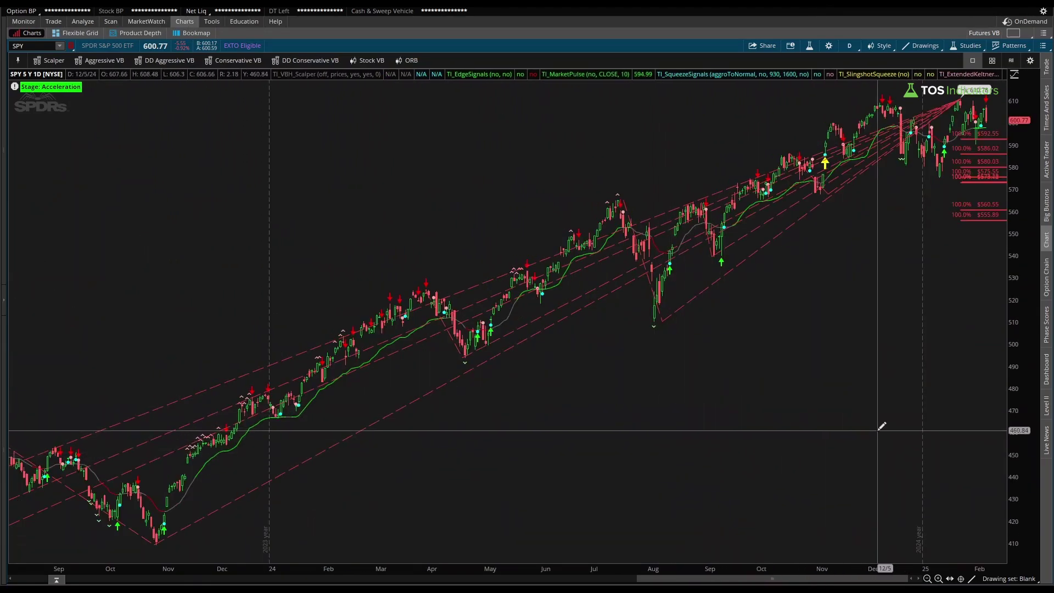
scroll(812, 488, "up", 5)
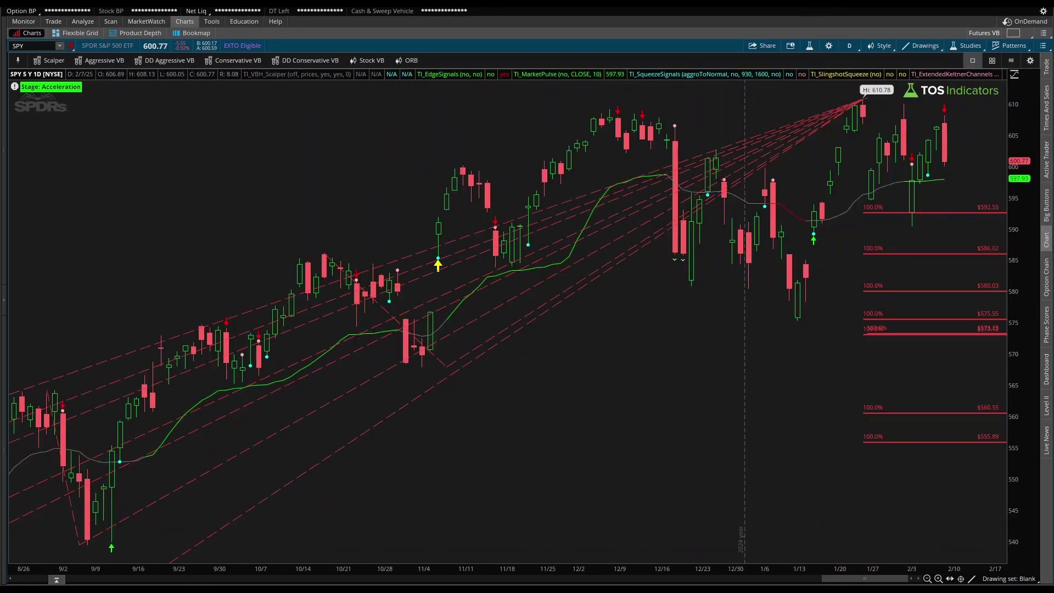
- Scroll the chart back and zoom out to the full five-year range
left_click_drag(847, 579, 573, 525)
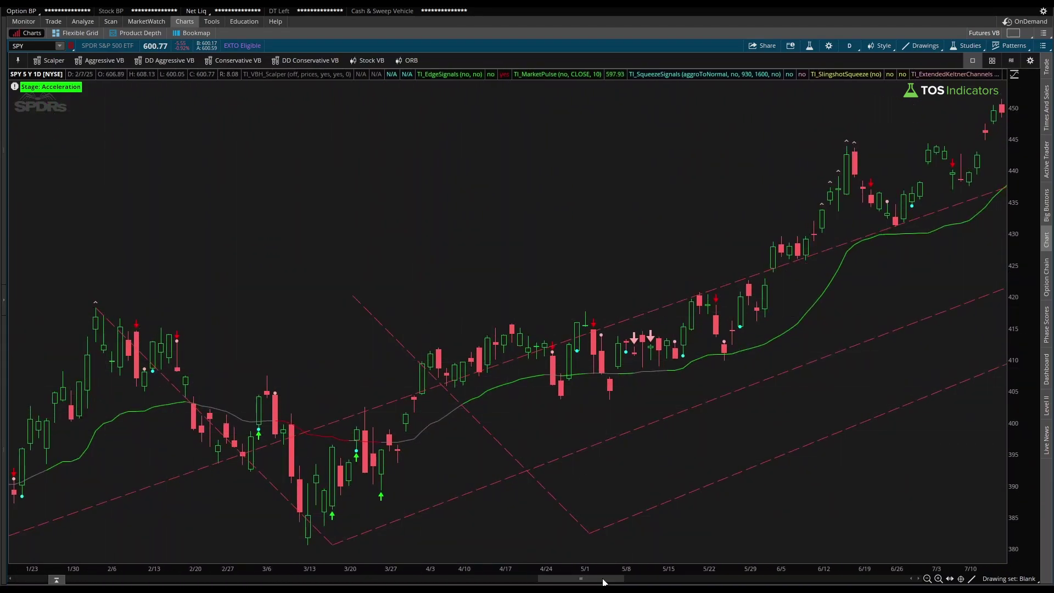
left_click_drag(560, 579, 684, 550)
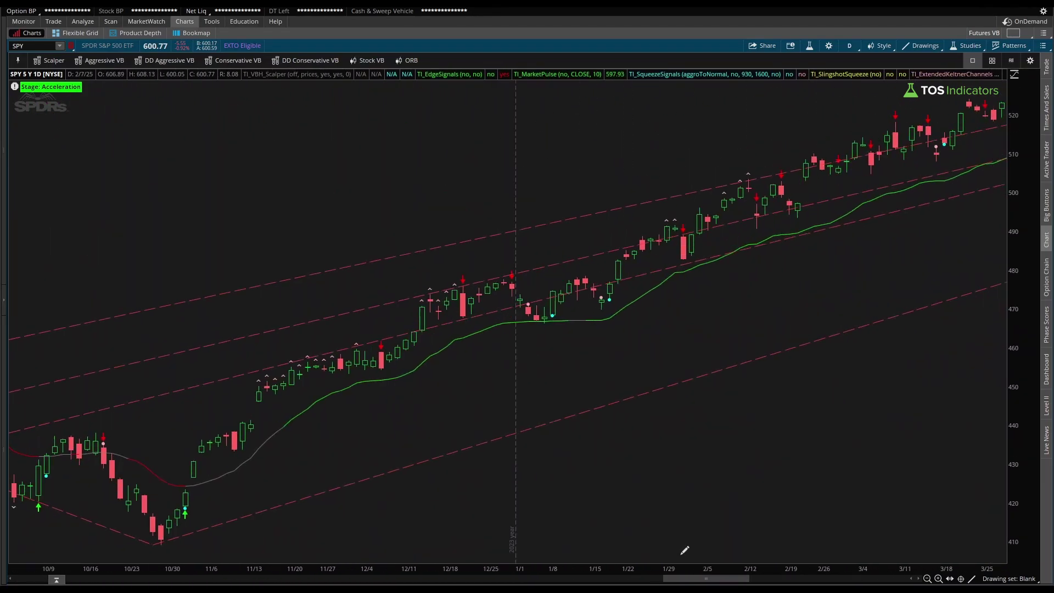
left_click(925, 579)
left_click(926, 579)
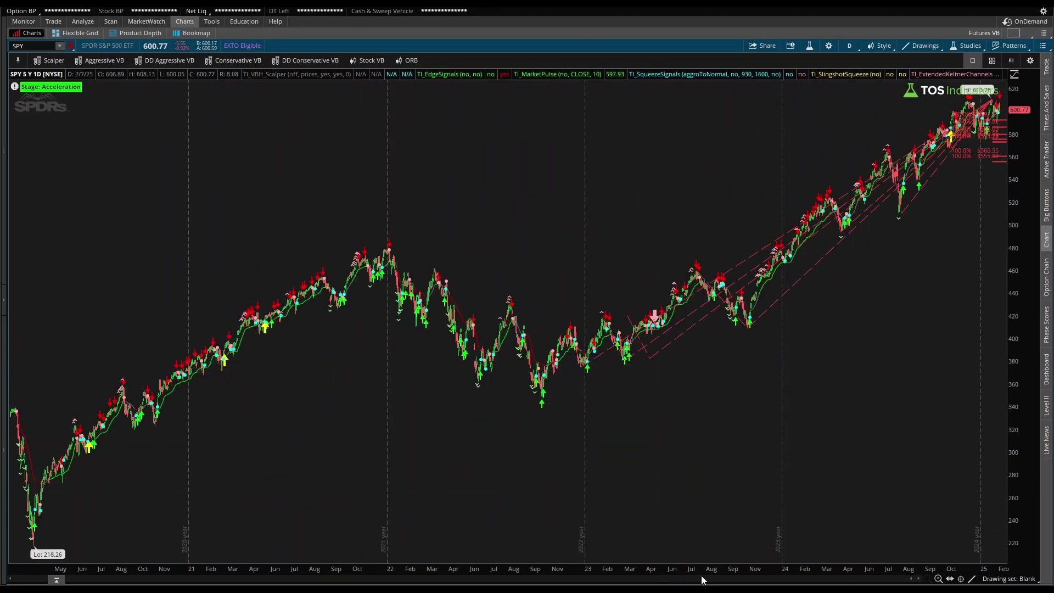
- Re-check Show chart navigator on the Time axis tab, then apply and confirm with OK
left_click(829, 46)
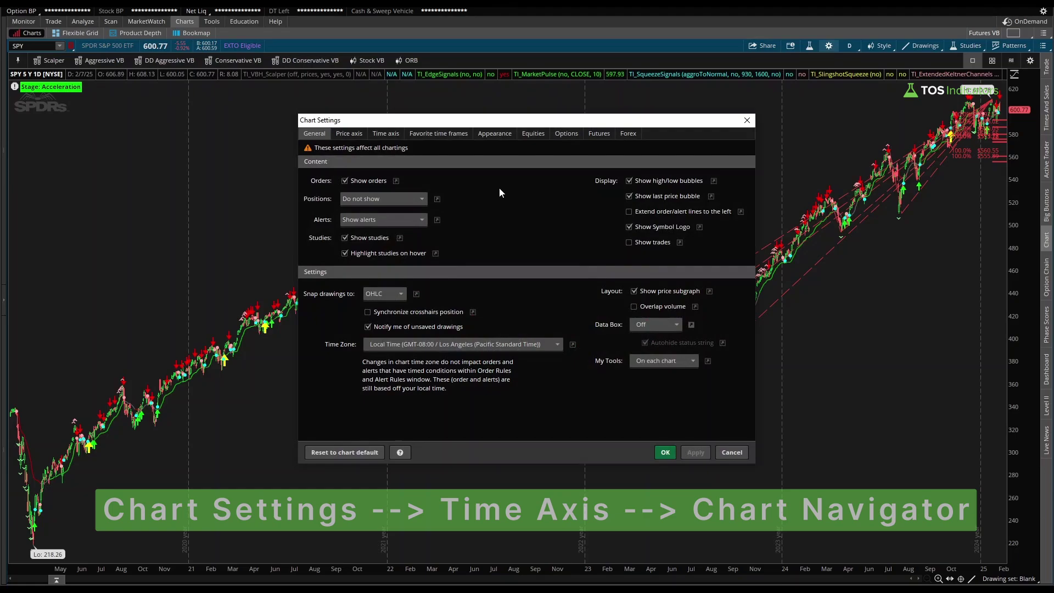
left_click(385, 135)
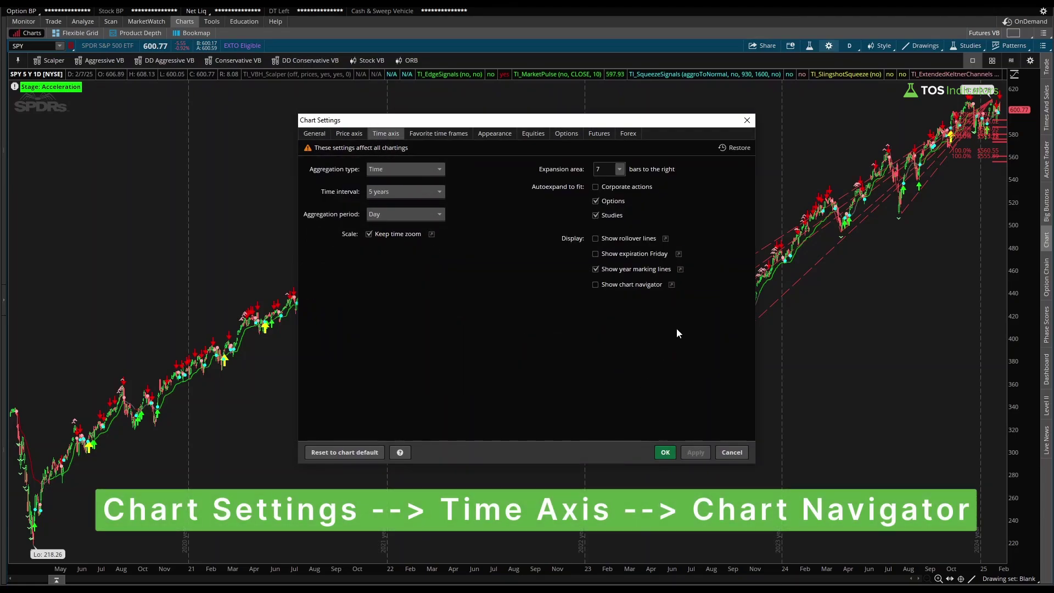
left_click(635, 285)
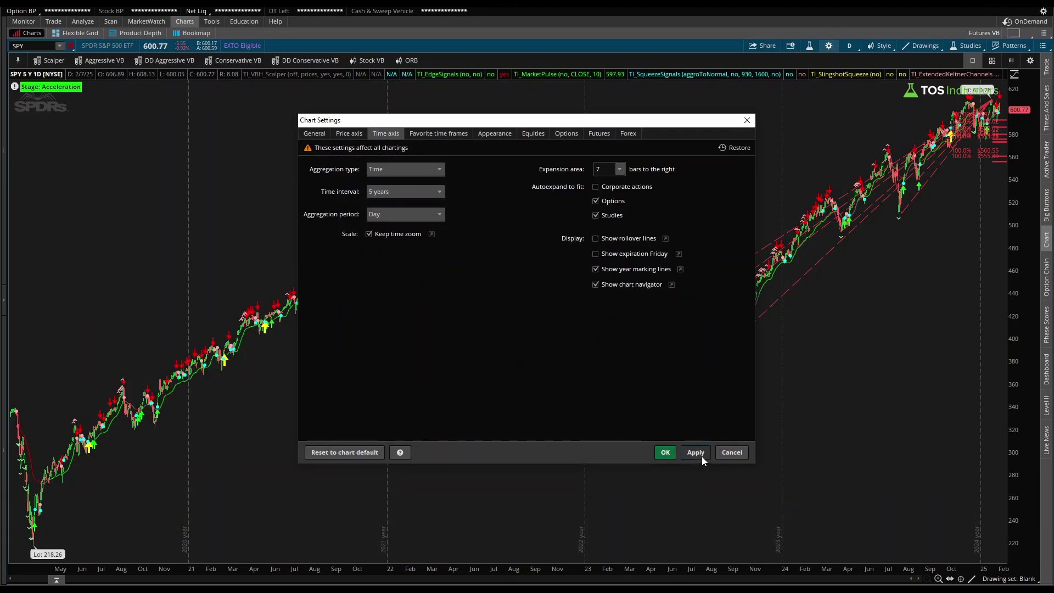
left_click(696, 453)
left_click(665, 452)
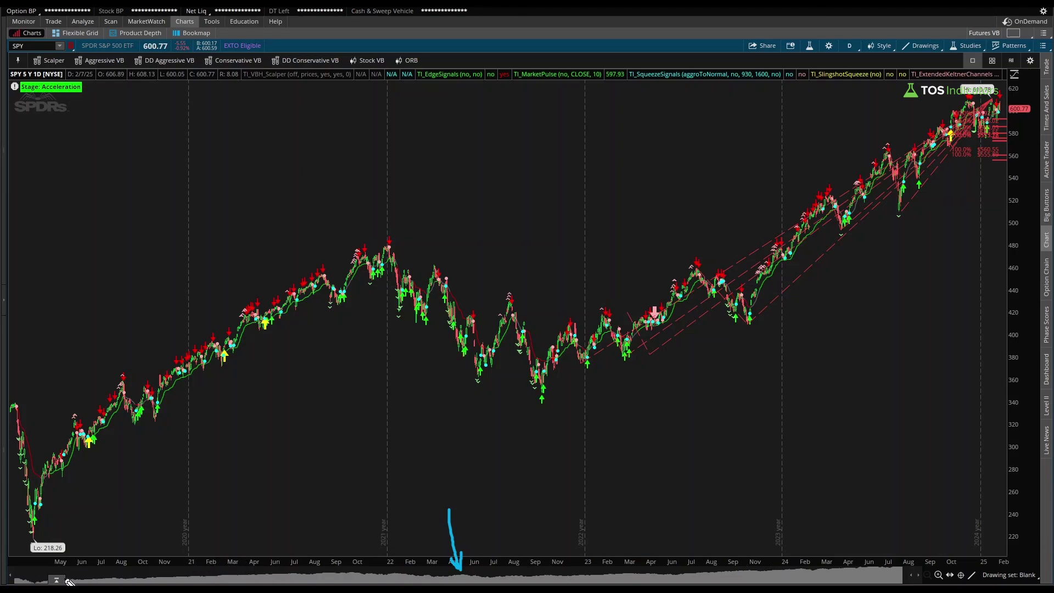
- Zoom the chart into Oct 2022–Oct 2024, then narrow it to the December–July stretch
mouse_move(251, 576)
left_mouse_down()
mouse_move(652, 579)
mouse_move(886, 559)
left_mouse_up()
key("Escape")
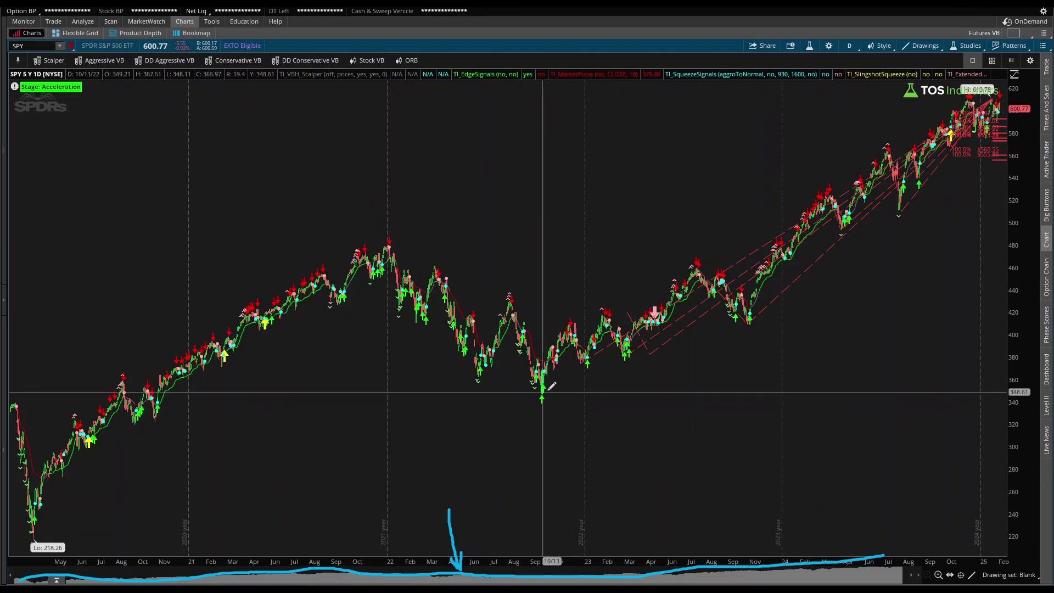
key("Escape")
left_click_drag(533, 351, 933, 450)
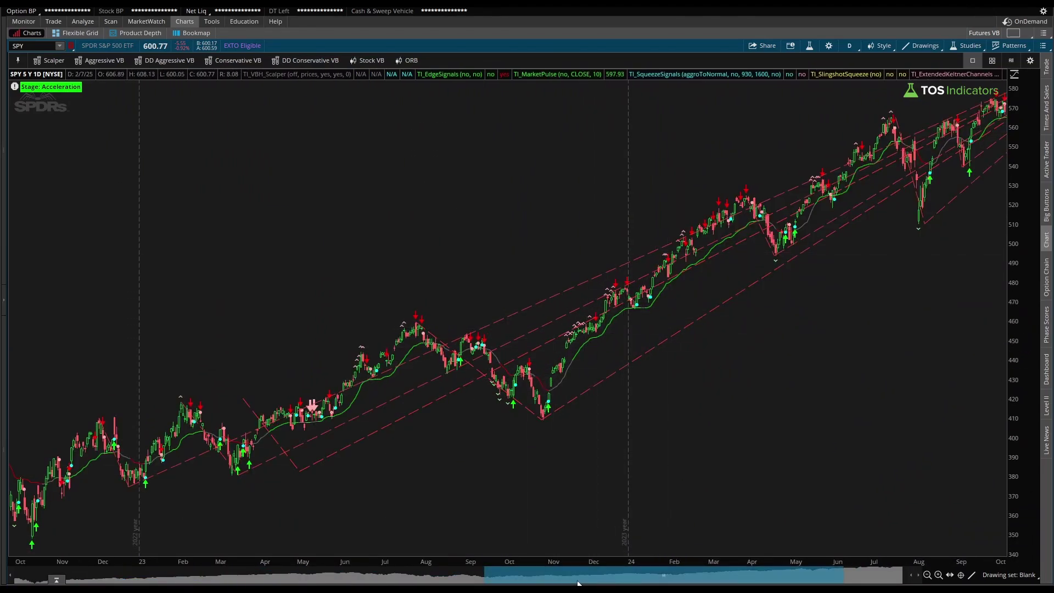
left_click_drag(612, 384, 906, 384)
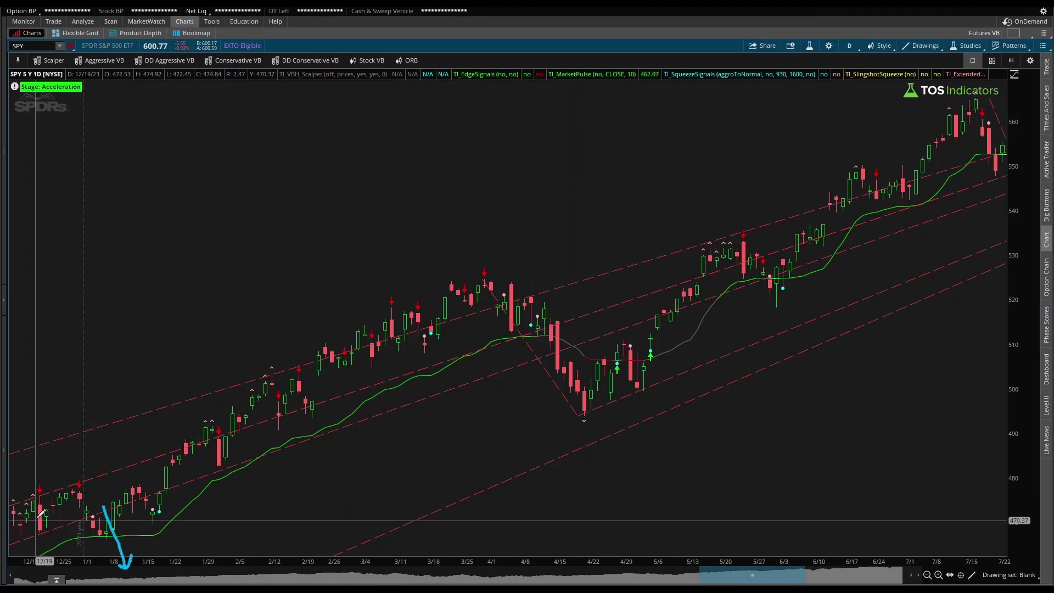
- Annotate the trend and navigator, clear the marks, and pan to late Dec 2022–July 2023
mouse_move(33, 505)
left_mouse_down()
mouse_move(224, 437)
mouse_move(493, 384)
mouse_move(585, 345)
left_mouse_up()
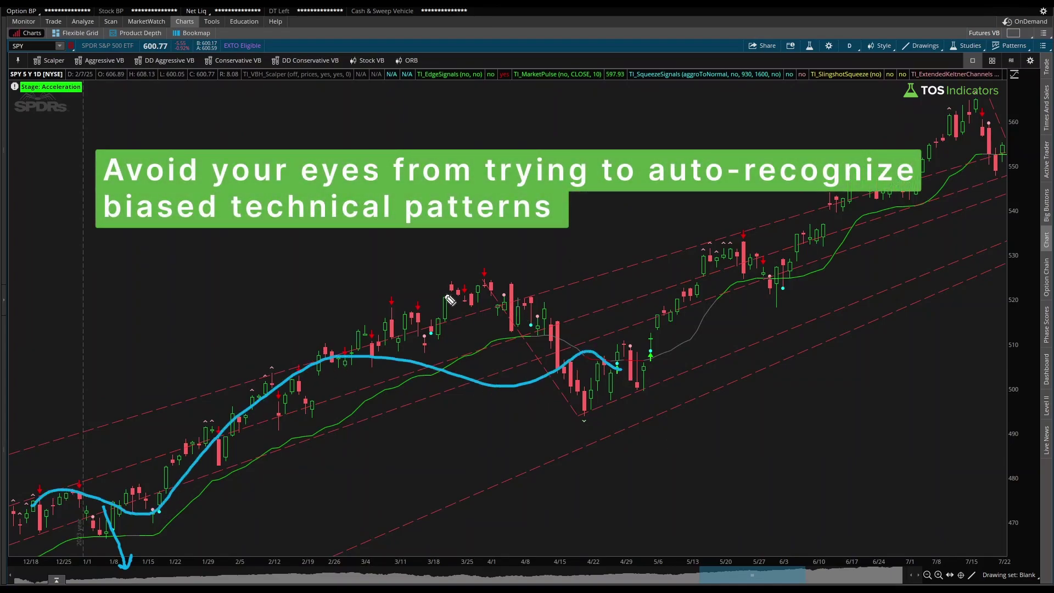
left_click_drag(549, 511, 568, 564)
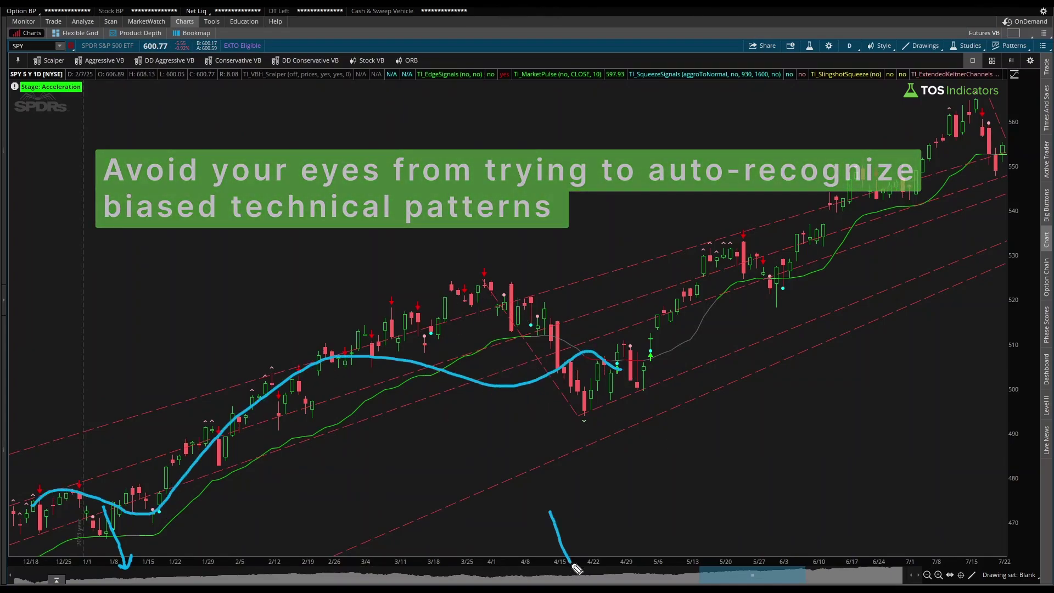
key("Escape")
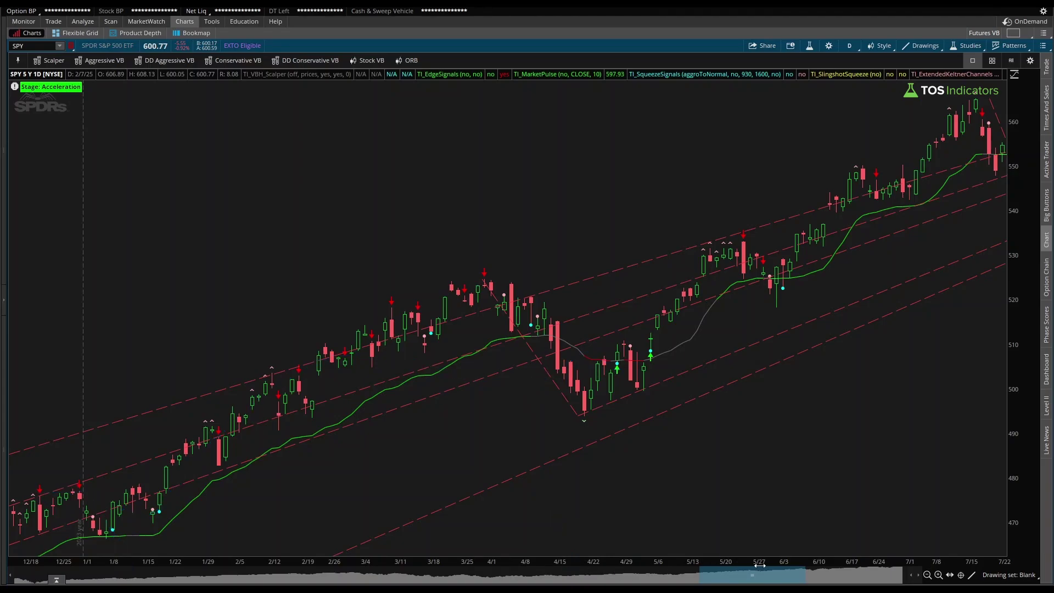
left_click_drag(760, 580, 522, 571)
left_click_drag(135, 580, 371, 579)
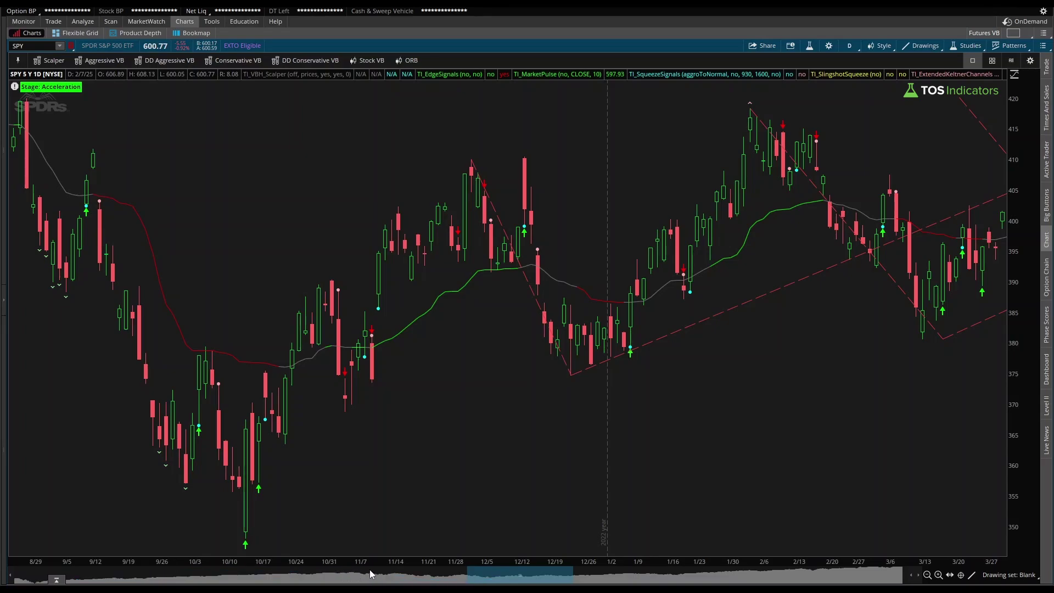
left_click_drag(505, 576, 576, 576)
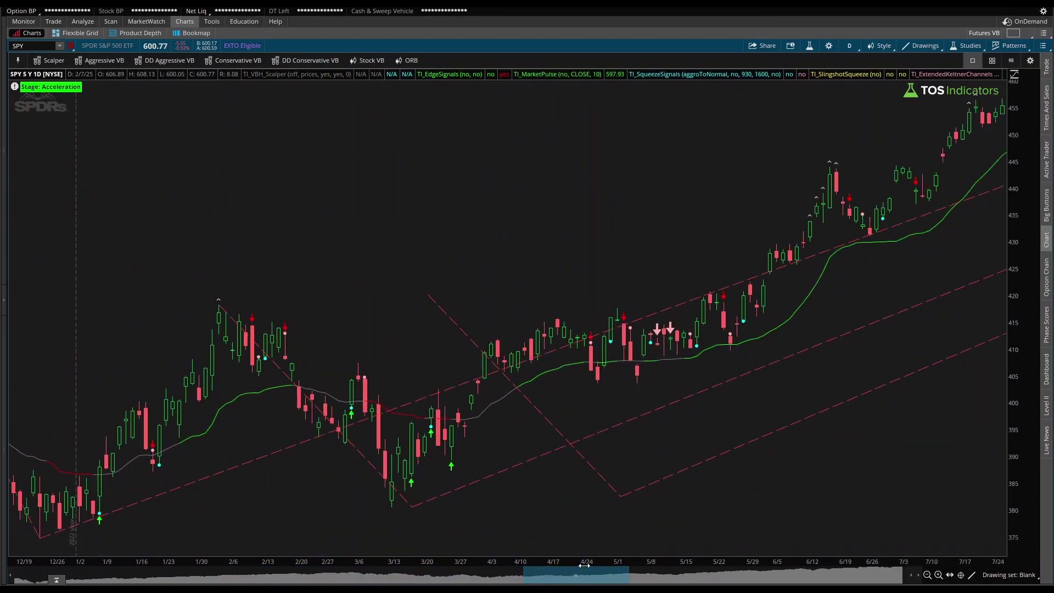
- Switch SPY to the 5 D : 5m timeframe and zoom into Thursday–Friday
left_click(850, 47)
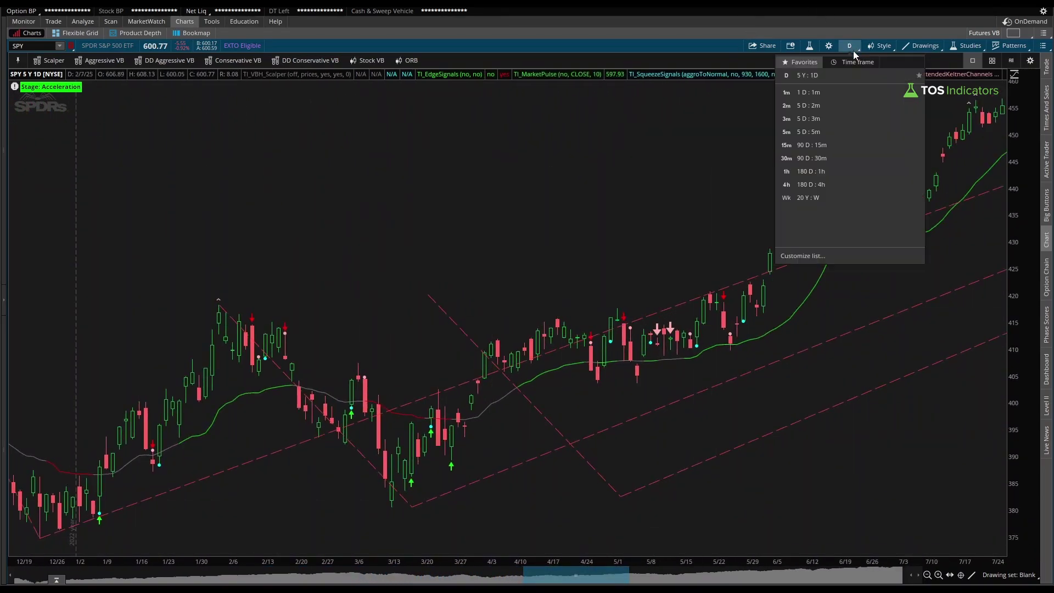
left_click(829, 133)
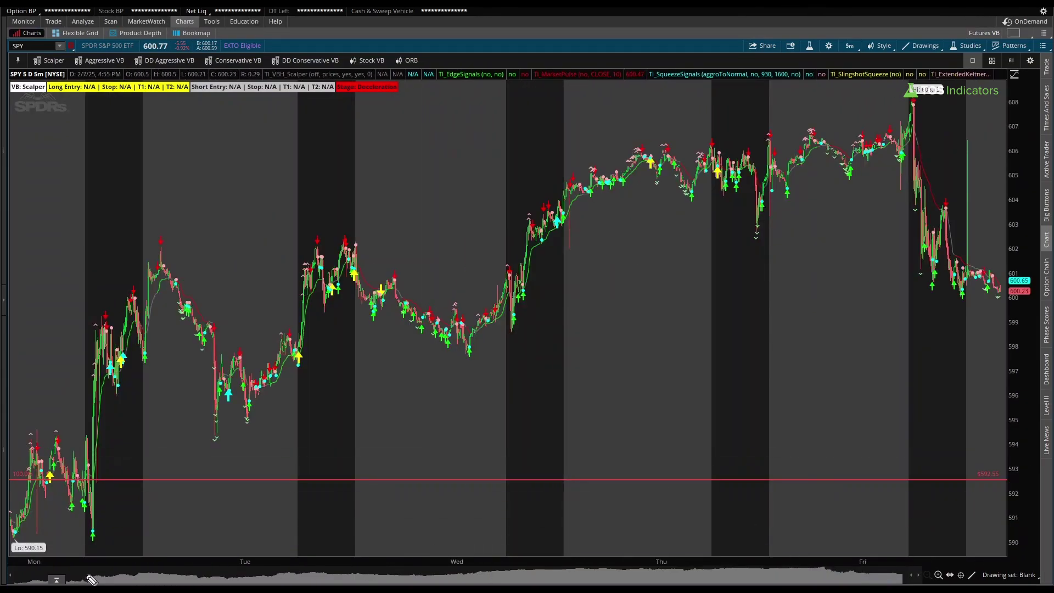
left_click_drag(424, 580, 705, 575)
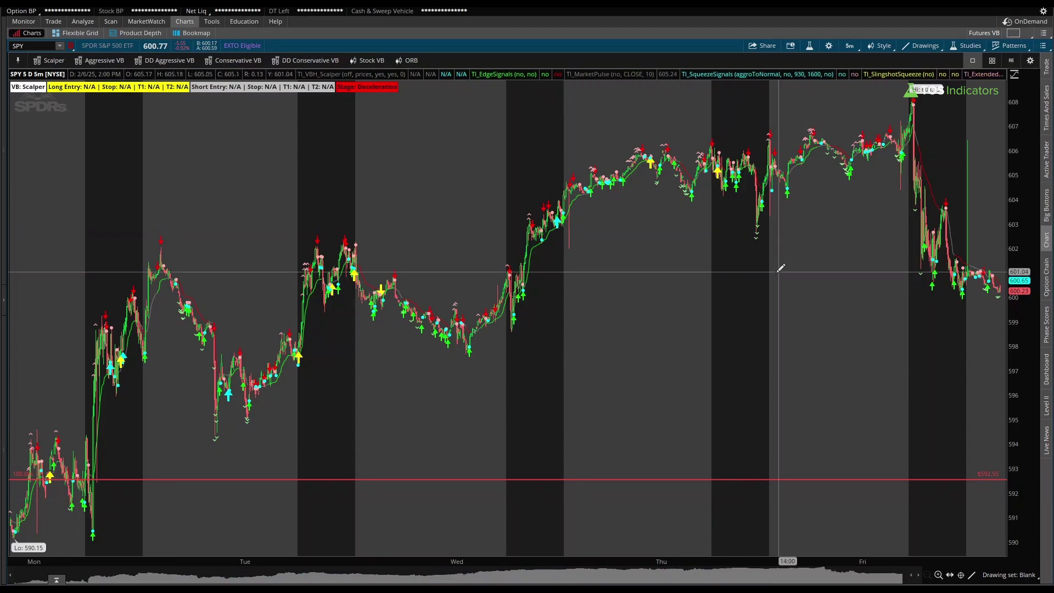
scroll(800, 159, "up", 5)
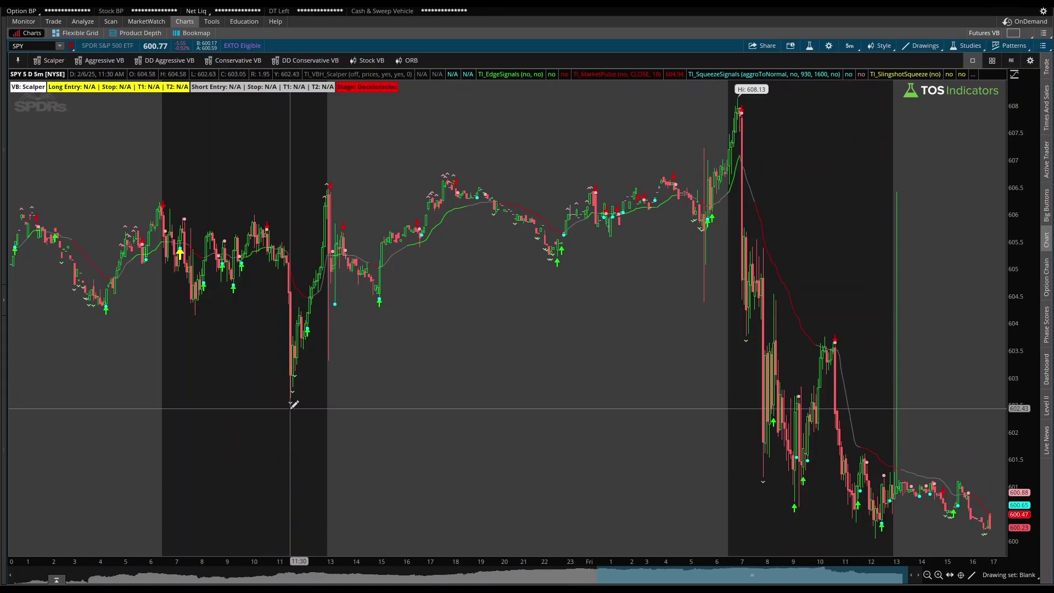
- Switch SPY to the 1 D : 1m timeframe, sketch intraday swings, then clear the annotations
left_click(849, 48)
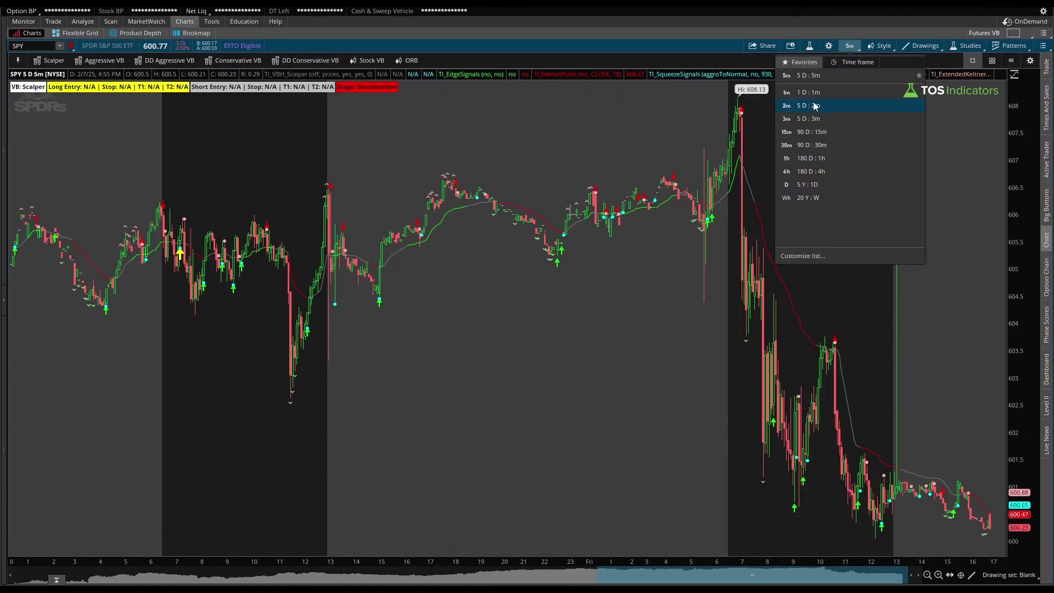
left_click(815, 95)
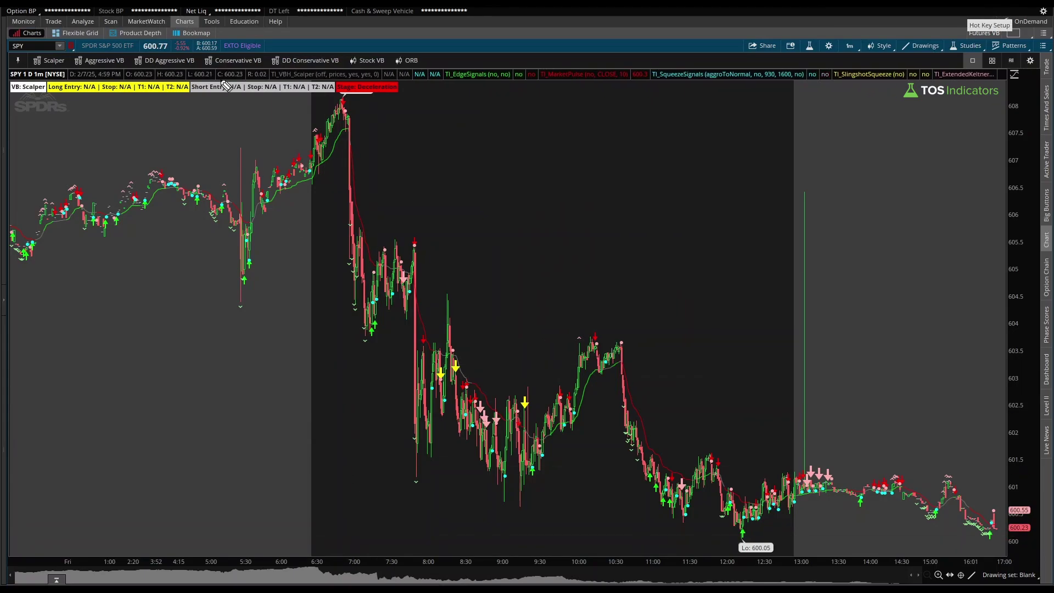
mouse_move(359, 144)
left_mouse_down()
mouse_move(406, 267)
mouse_move(524, 381)
mouse_move(659, 475)
left_mouse_up()
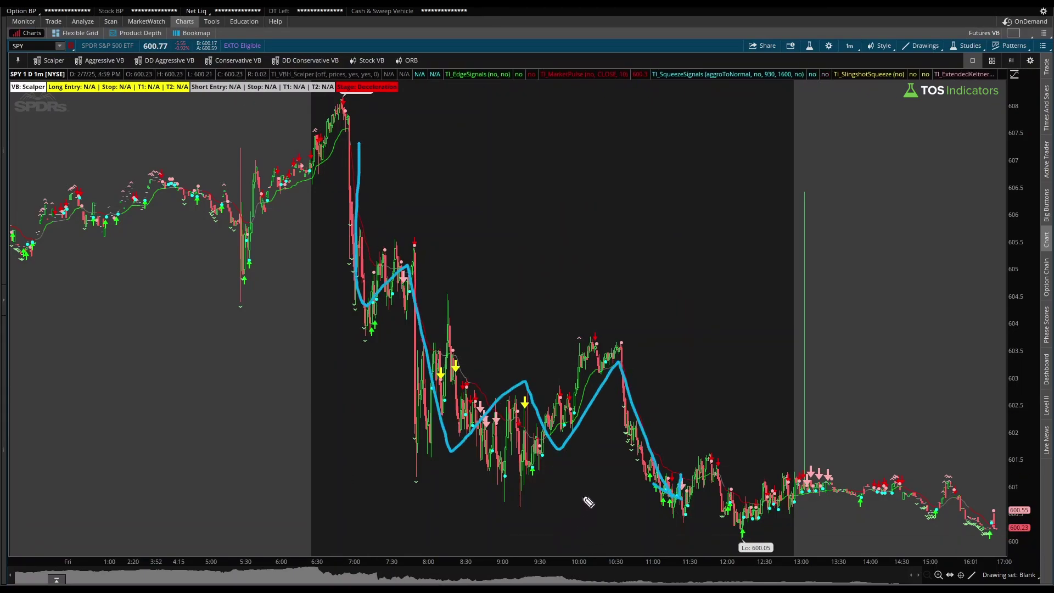
left_click_drag(589, 556, 577, 572)
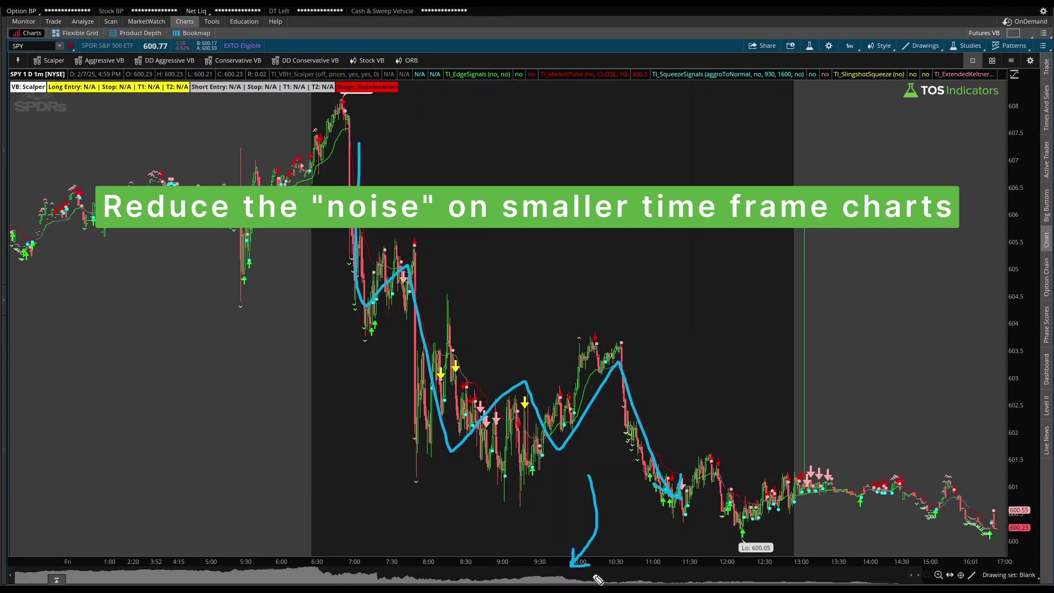
key("ctrl+shift+7")
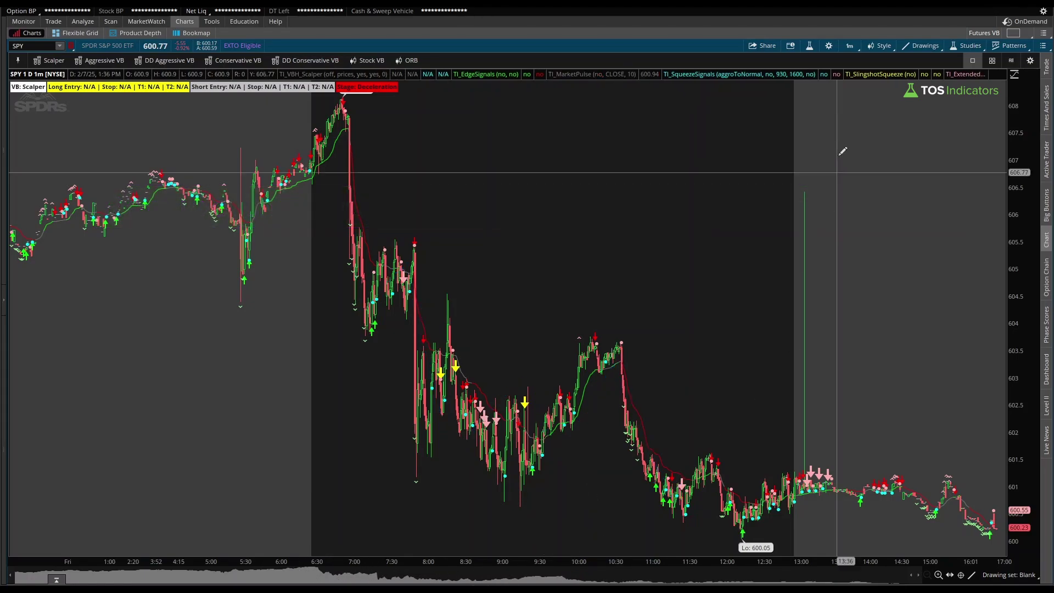
left_click(829, 47)
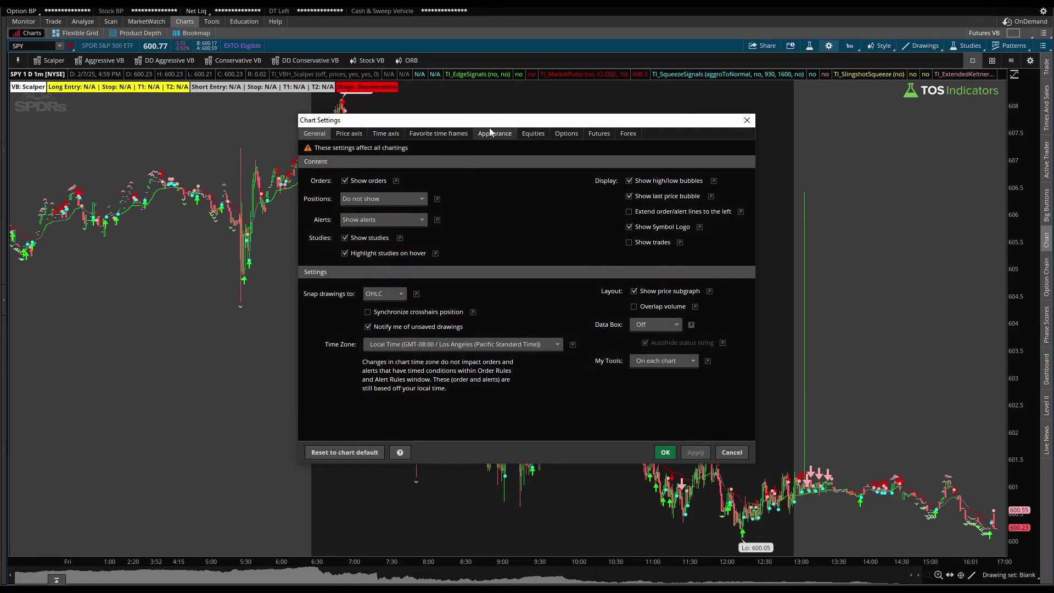
left_click(386, 133)
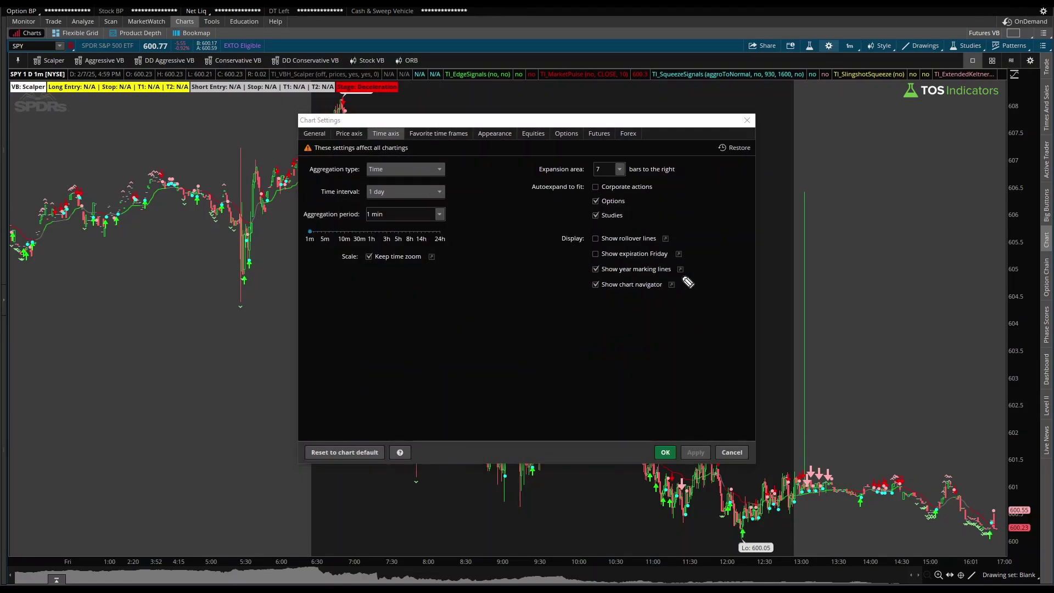
left_click_drag(586, 283, 667, 303)
left_click(732, 452)
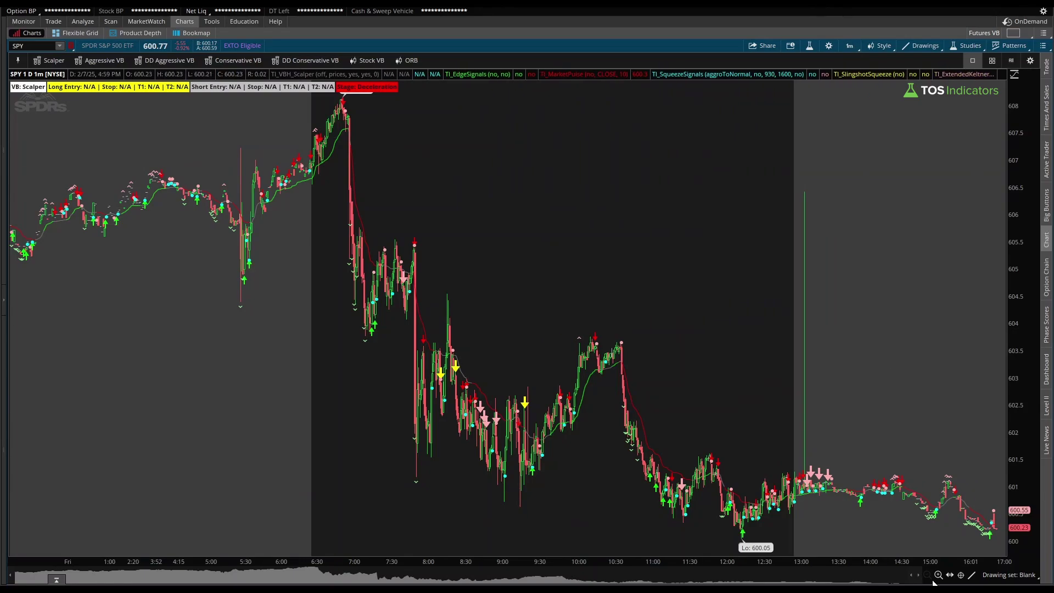
- Switch back to 5 Y : 1D, reset to full history, and zoom into a date range
left_click(851, 46)
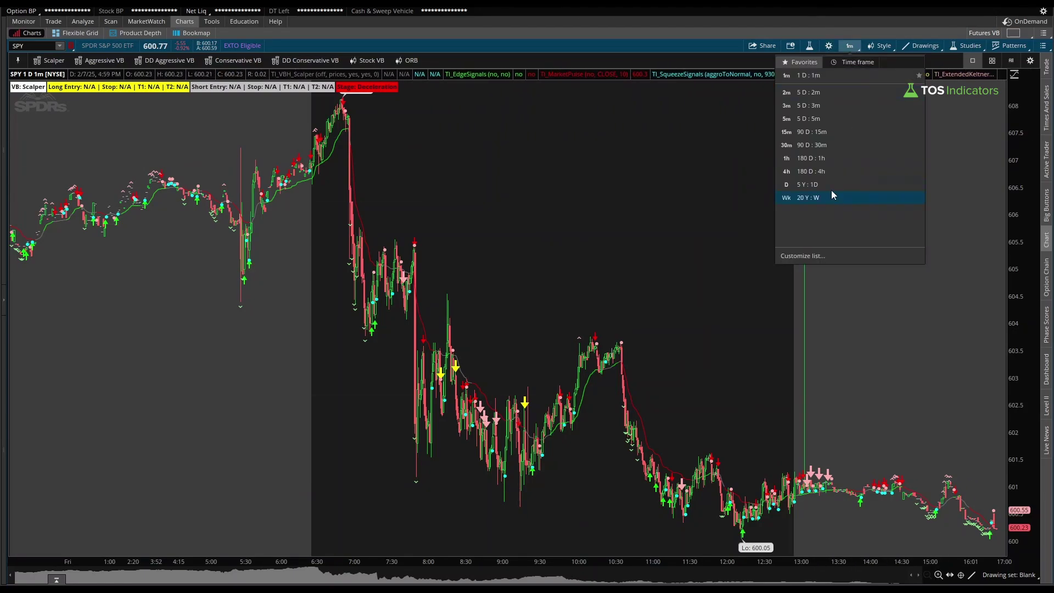
left_click(831, 192)
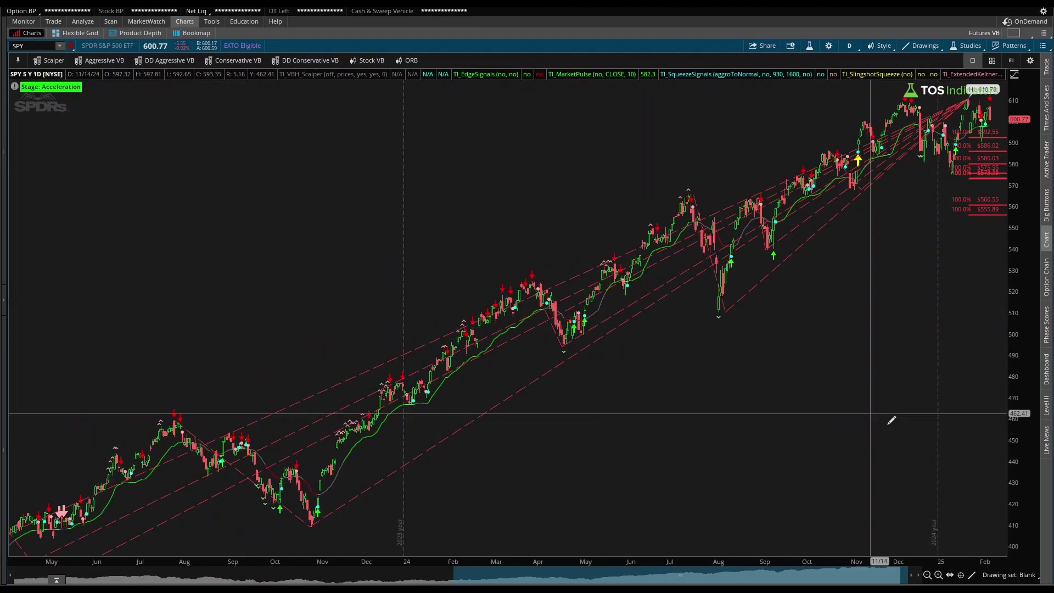
left_click(927, 575)
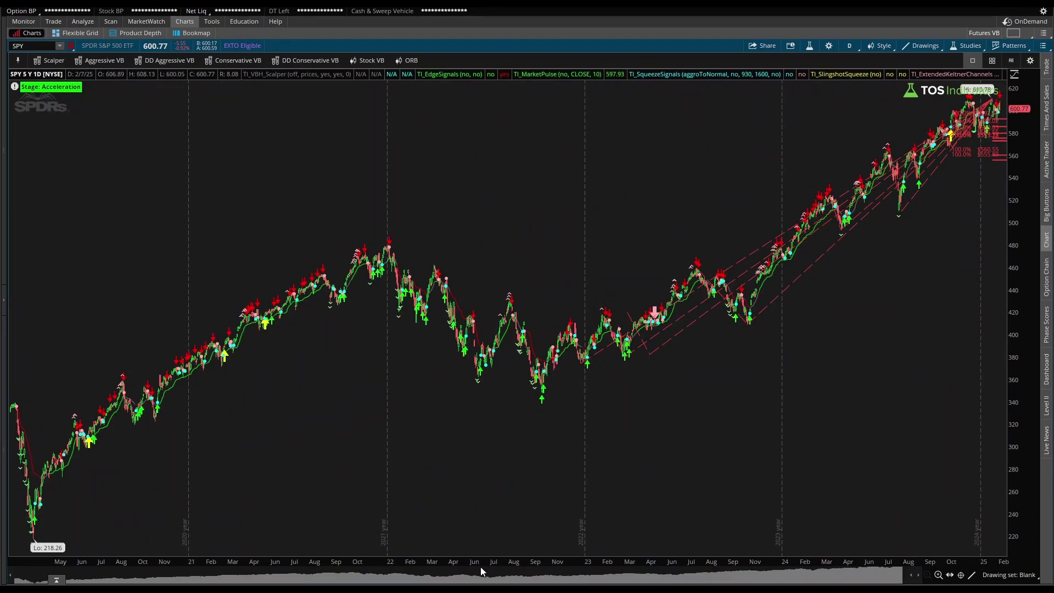
left_click_drag(179, 391, 638, 435)
- Pan with the navigator to the latest dates, then to 2023–2025, clearing a test annotation
left_click_drag(450, 575, 785, 575)
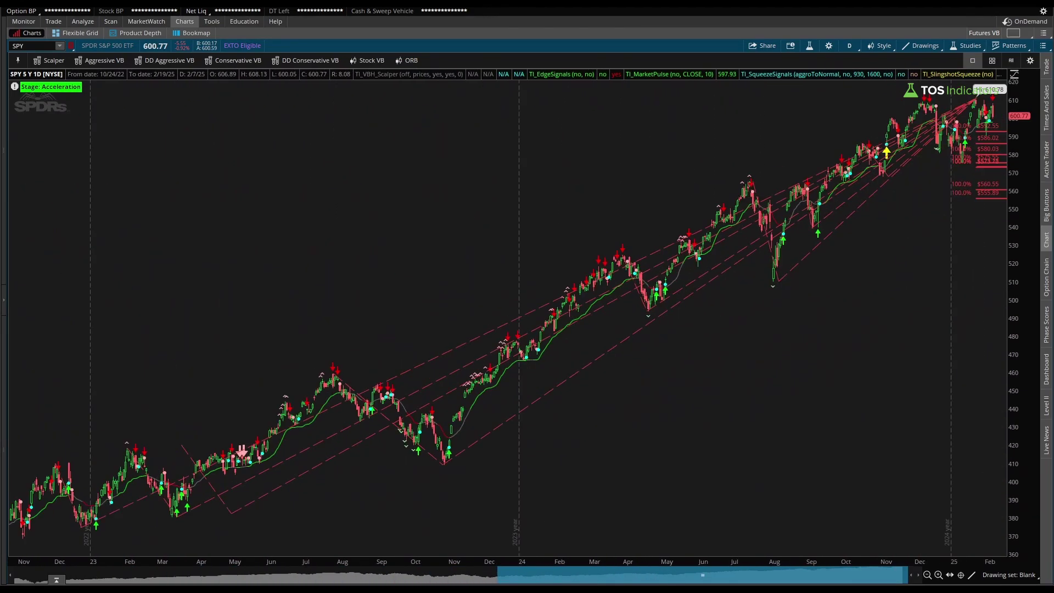
left_click_drag(675, 575, 231, 568)
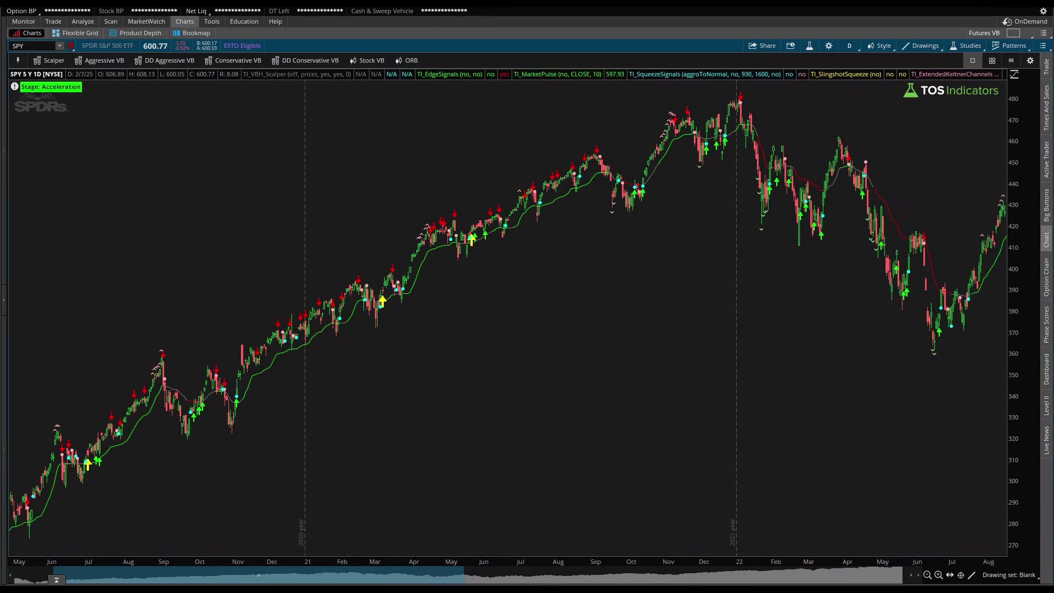
left_click_drag(439, 578, 900, 573)
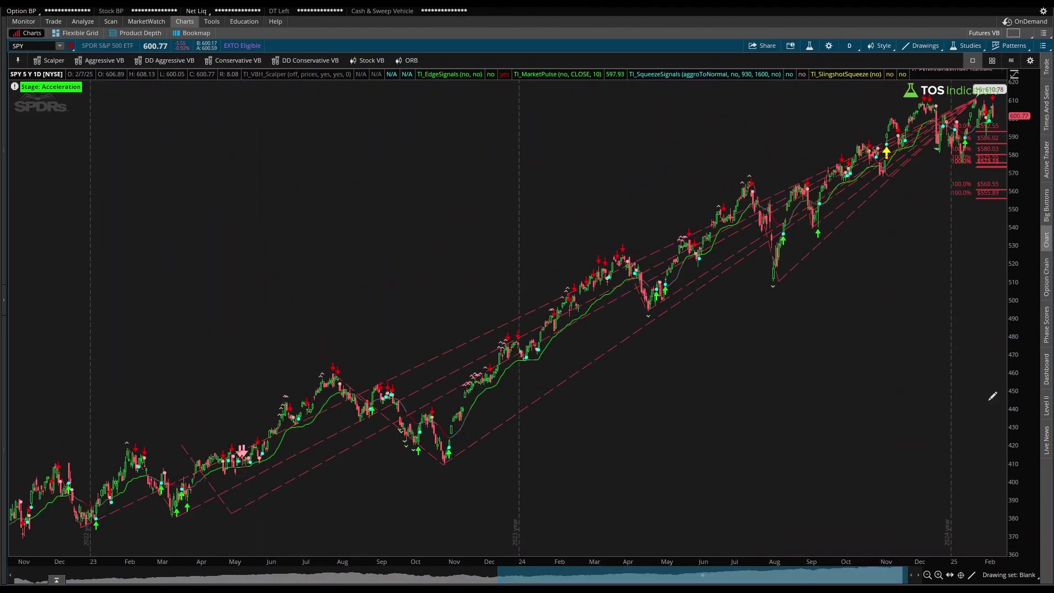
left_click_drag(683, 470, 687, 520)
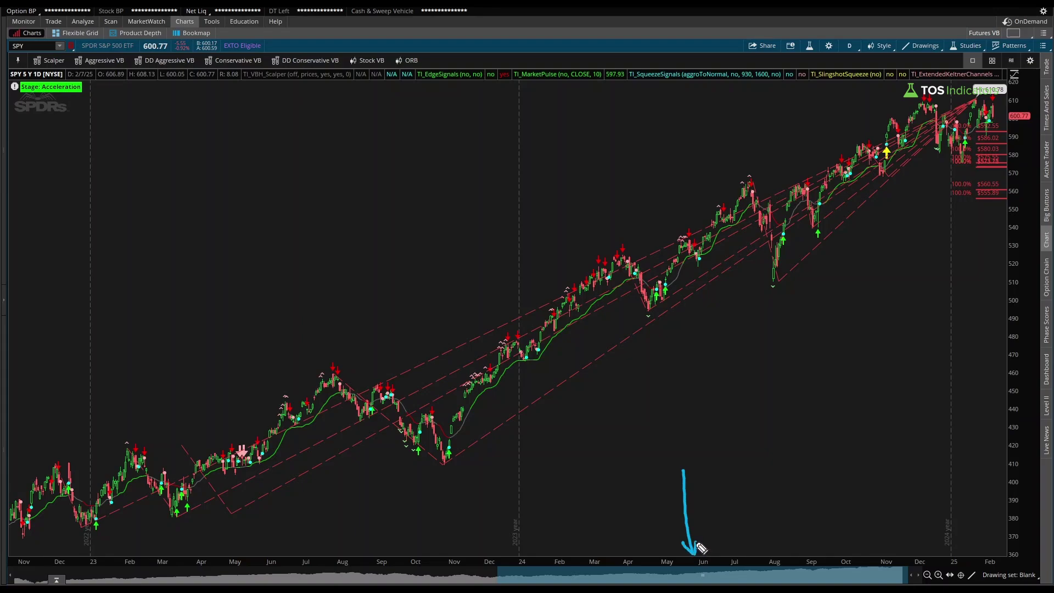
mouse_move(494, 567)
left_mouse_down()
mouse_move(487, 583)
mouse_move(455, 571)
left_mouse_up()
key("Escape")
- Draw arrows at the navigator's range start, clear them, and open the account info and watchlist sidebar
left_click_drag(480, 508, 490, 559)
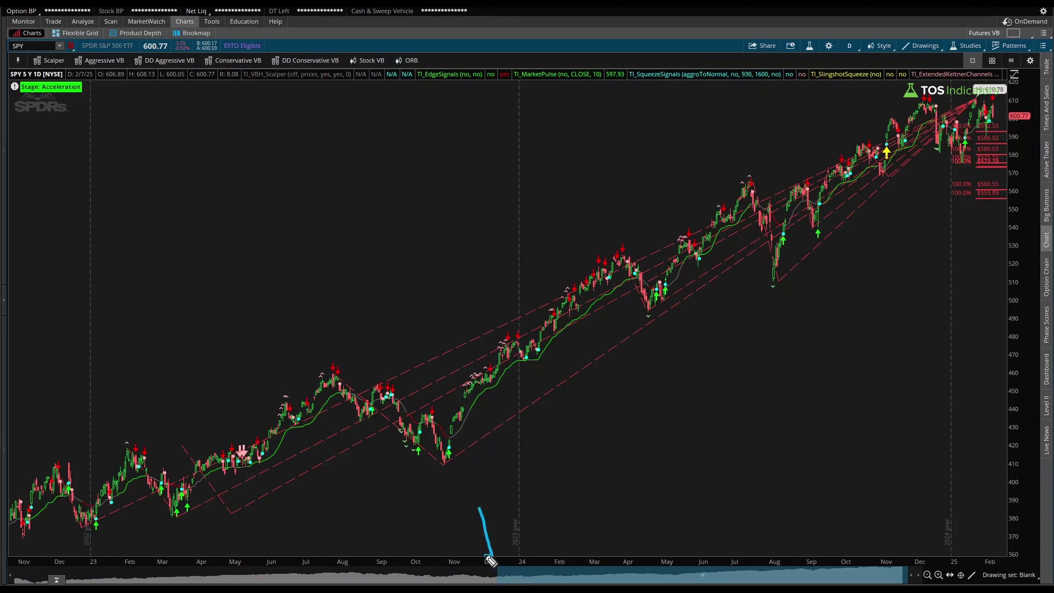
left_click_drag(89, 240, 19, 247)
left_click_drag(29, 236, 31, 259)
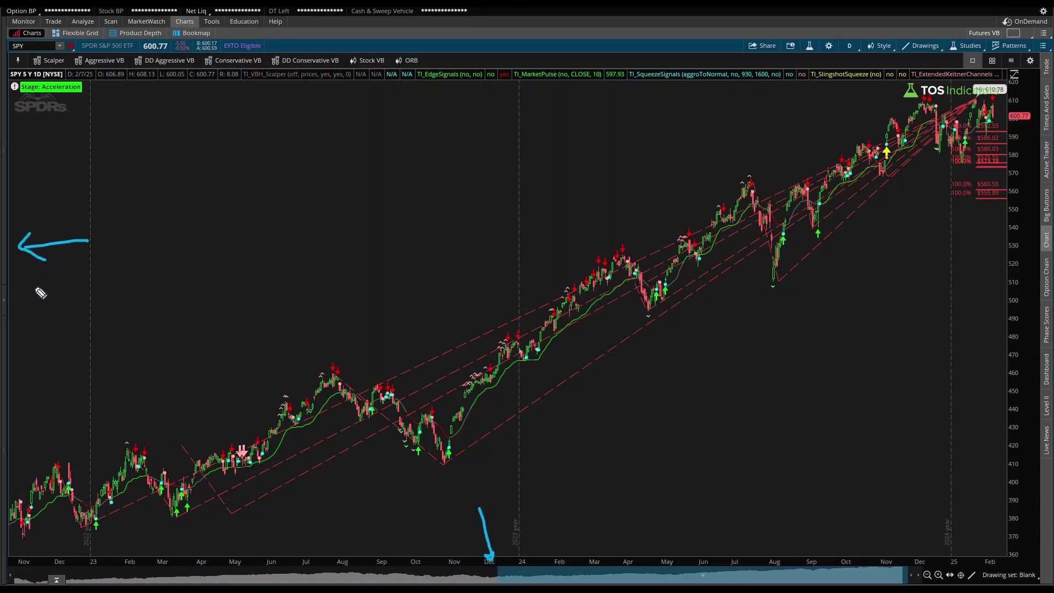
key("Escape")
left_click(5, 309)
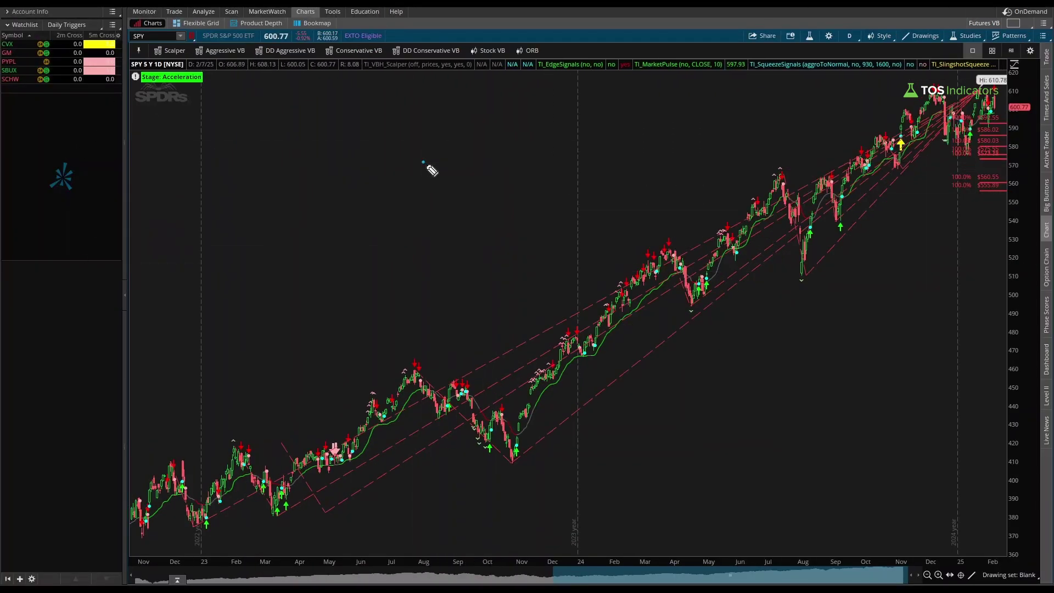
left_click_drag(422, 162, 482, 207)
mouse_move(448, 207)
left_mouse_down()
mouse_move(479, 210)
mouse_move(473, 184)
left_mouse_up()
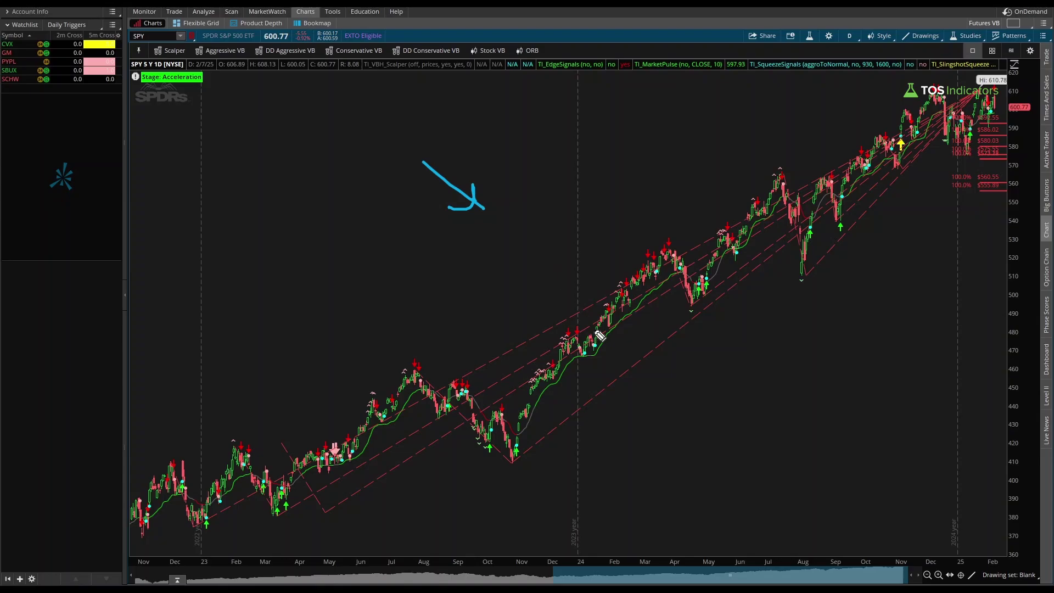